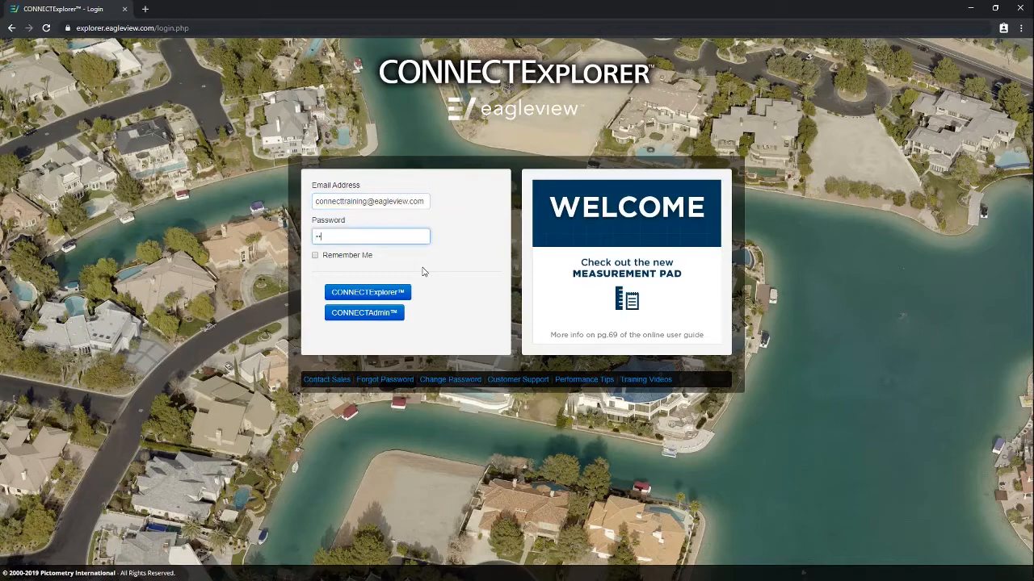
Sign in to CONNECTExplorer with the account password and open CONNECTAdmin from the account options.
{"action": "type", "text": "••••••"}
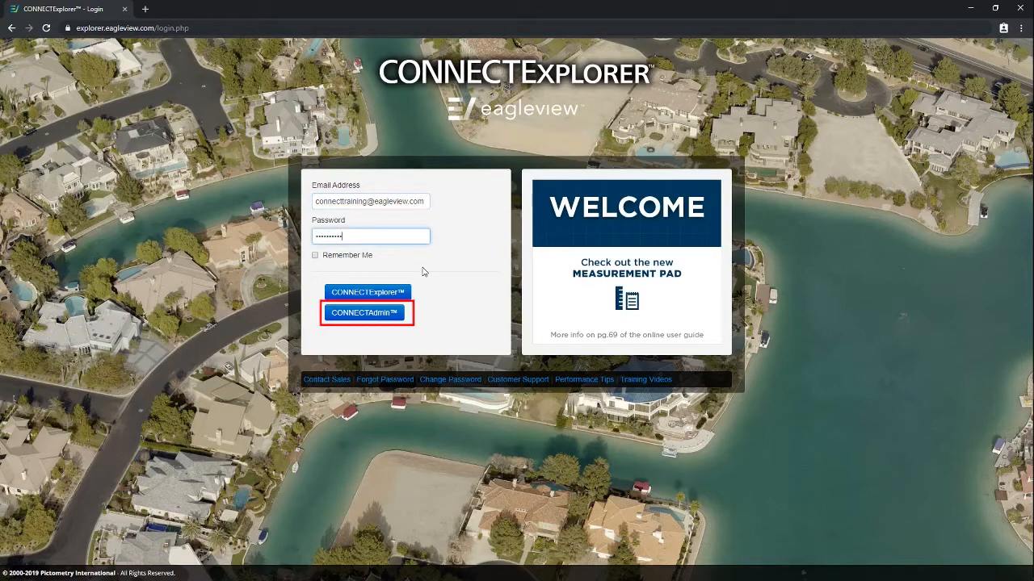
{"action": "left_click", "coordinate": [1020, 67]}
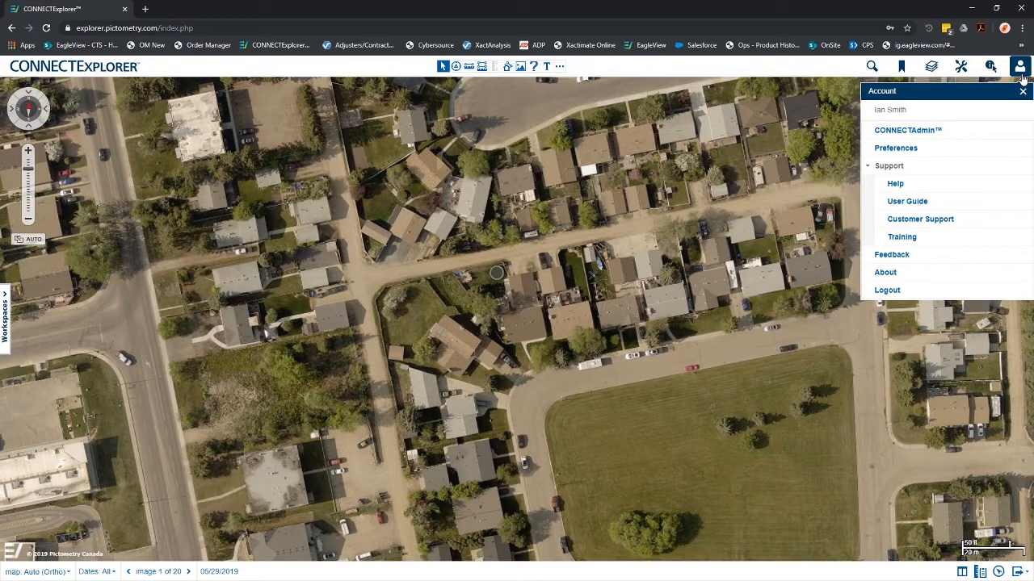
{"action": "left_click", "coordinate": [919, 135]}
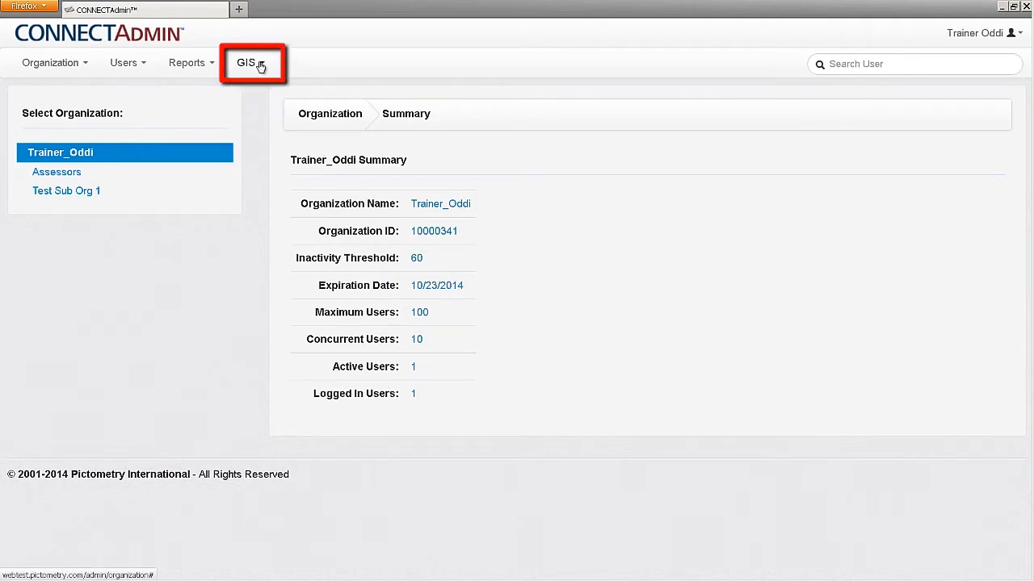
Go to the GIS data upload page and launch the Online GIS Uploader.
{"action": "left_click", "coordinate": [260, 64]}
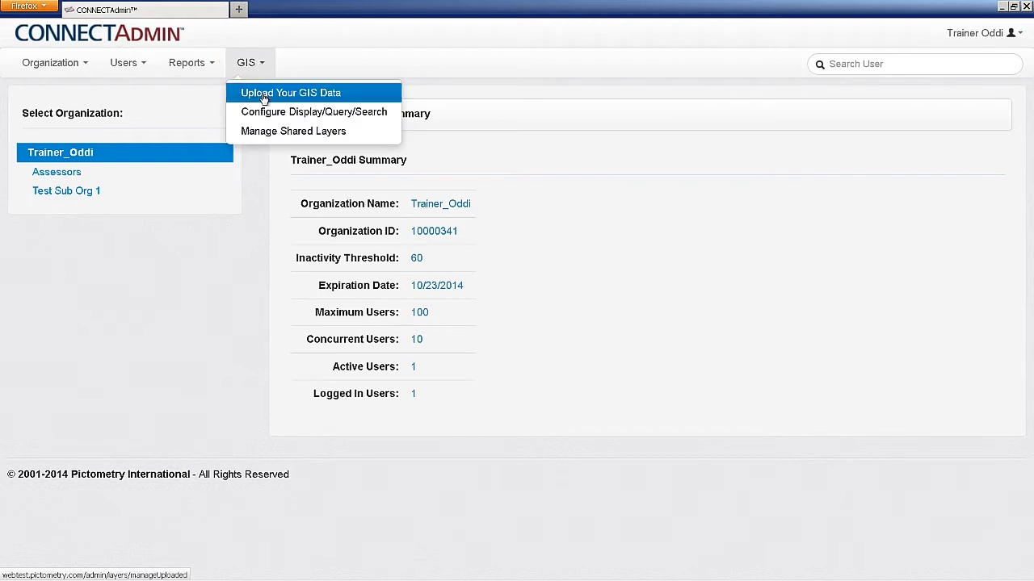
{"action": "left_click", "coordinate": [264, 94]}
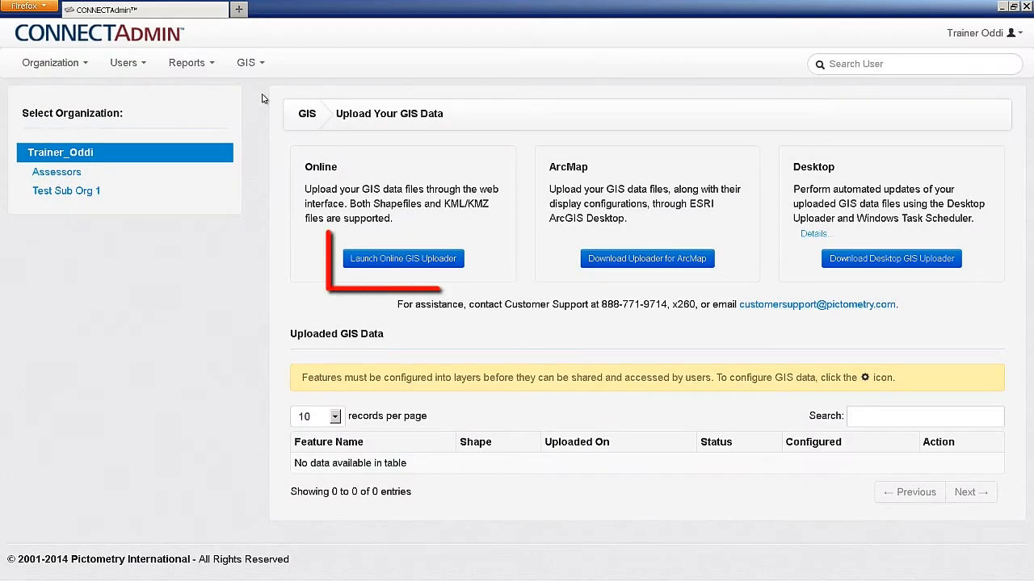
{"action": "left_click", "coordinate": [381, 267]}
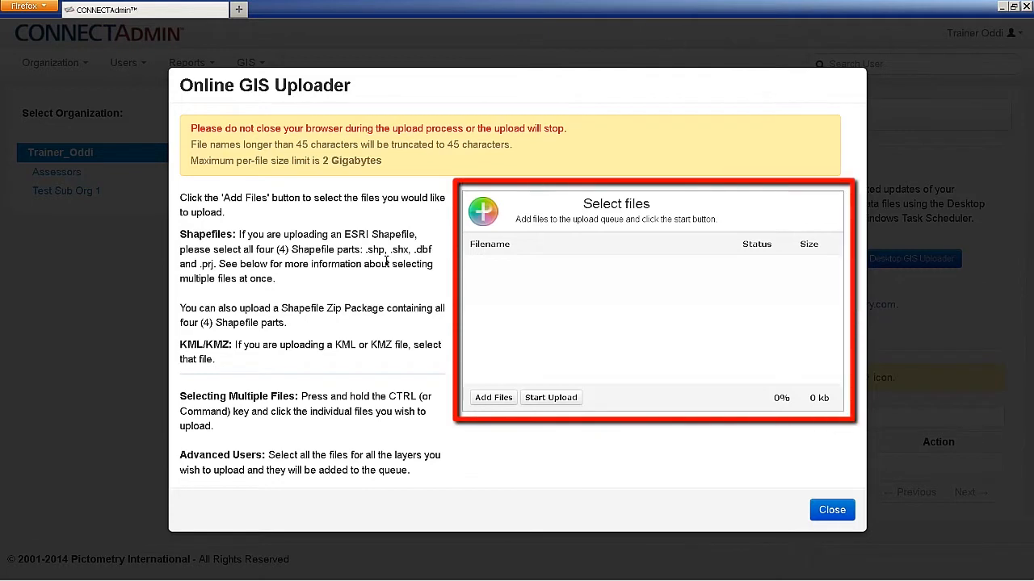
Add the Copake 2013 .shp, .shx, .dbf and .prj files to the upload queue.
{"action": "left_click", "coordinate": [494, 397]}
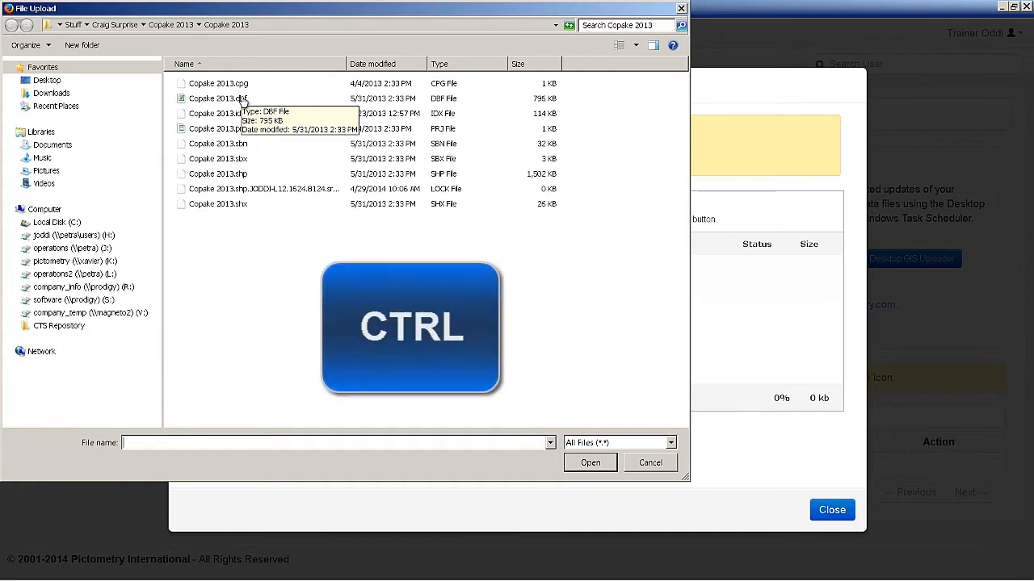
{"action": "left_click", "coordinate": [235, 176], "text": "ctrl"}
{"action": "left_click", "coordinate": [232, 204], "text": "ctrl"}
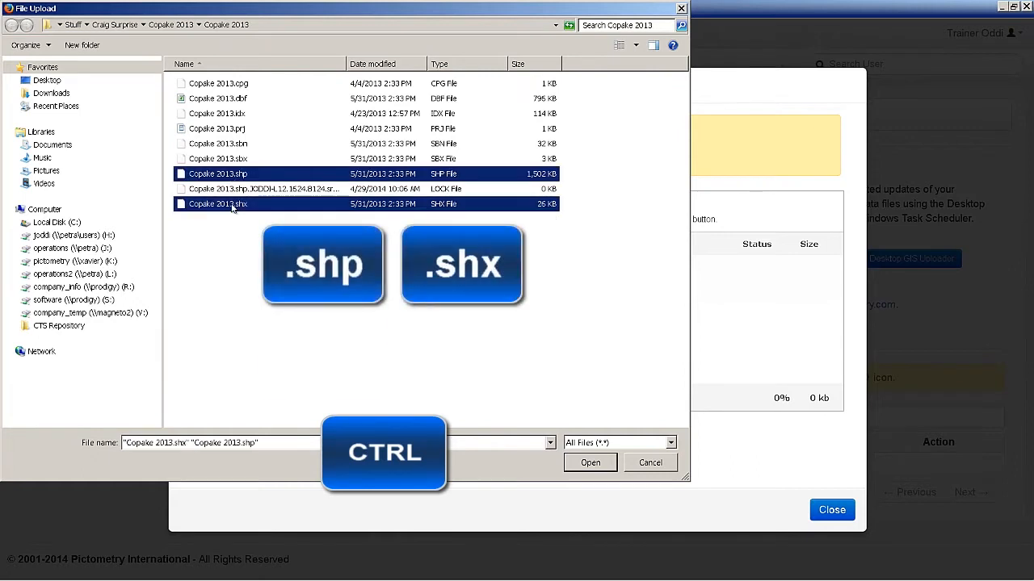
{"action": "left_click", "coordinate": [242, 99], "text": "ctrl"}
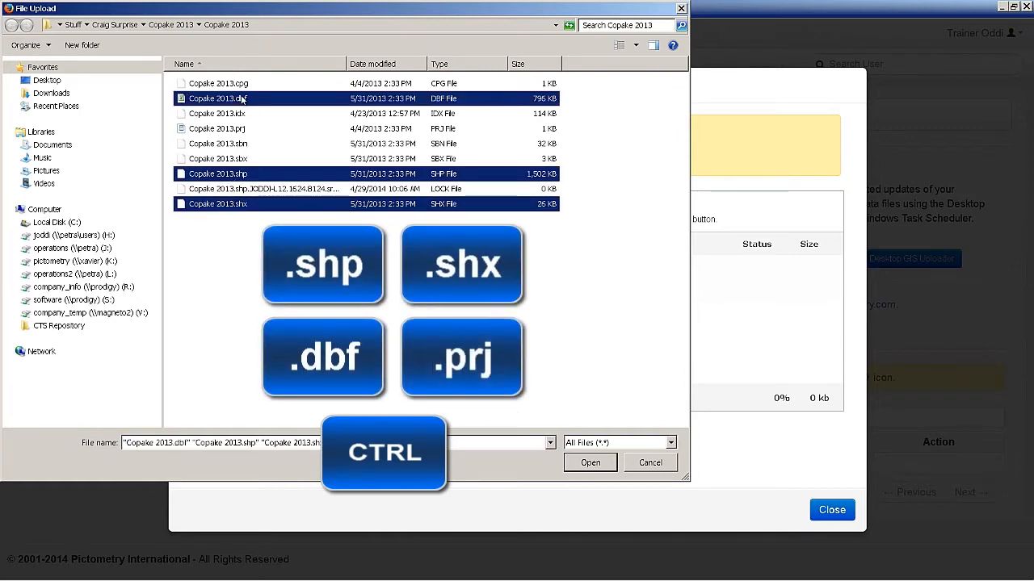
{"action": "left_click", "coordinate": [241, 131], "text": "ctrl"}
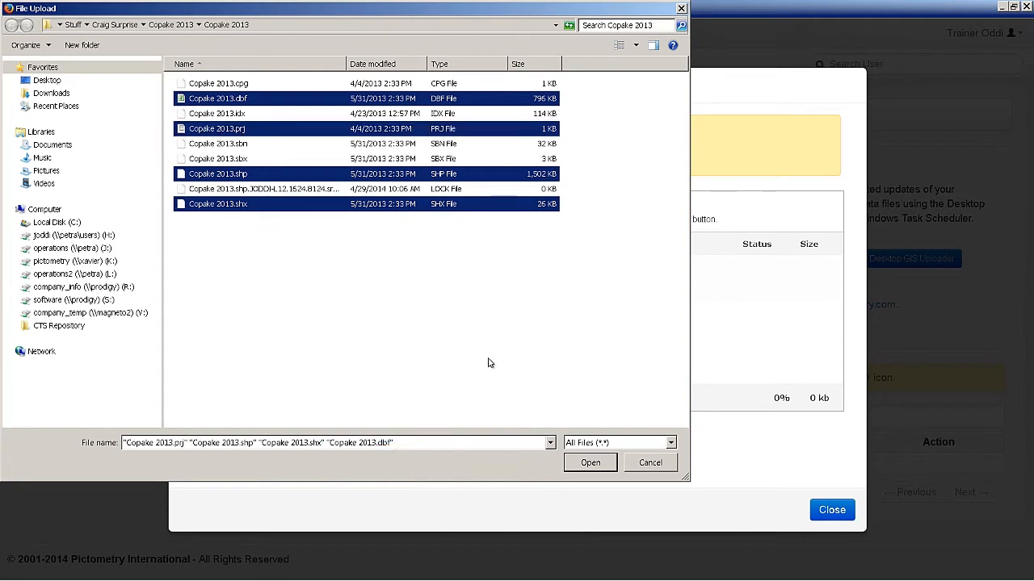
{"action": "left_click", "coordinate": [590, 464]}
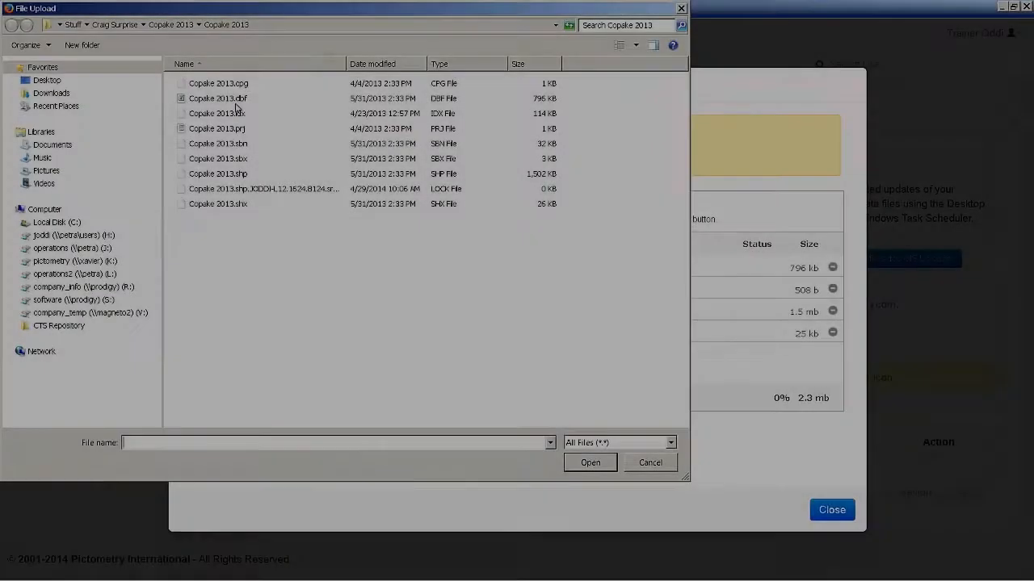
Try to add the Copake 2013 shapefile parts again together with extra files such as Copake 2013.sbn.
{"action": "left_click", "coordinate": [237, 100]}
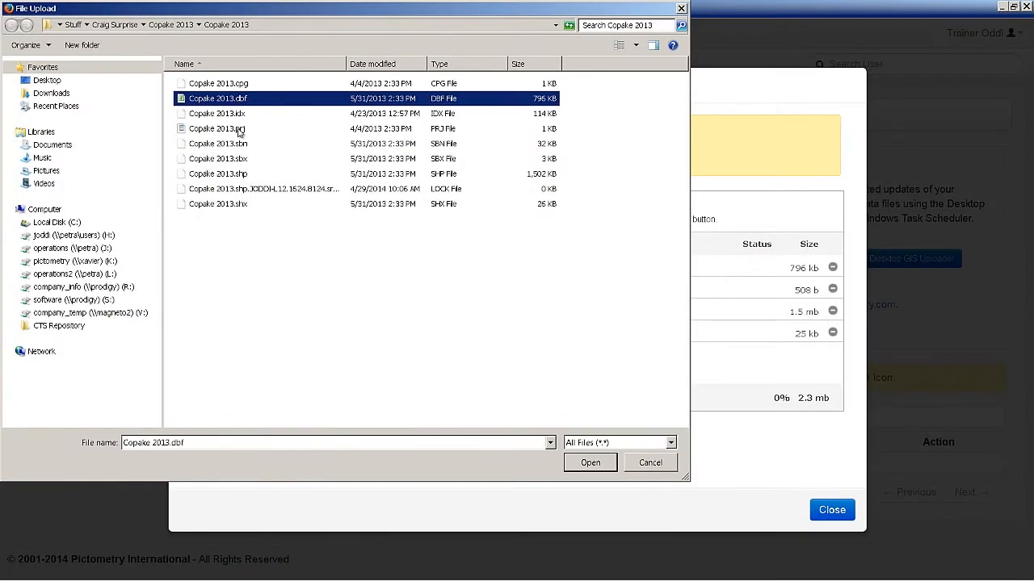
{"action": "left_click", "coordinate": [241, 129], "text": "ctrl"}
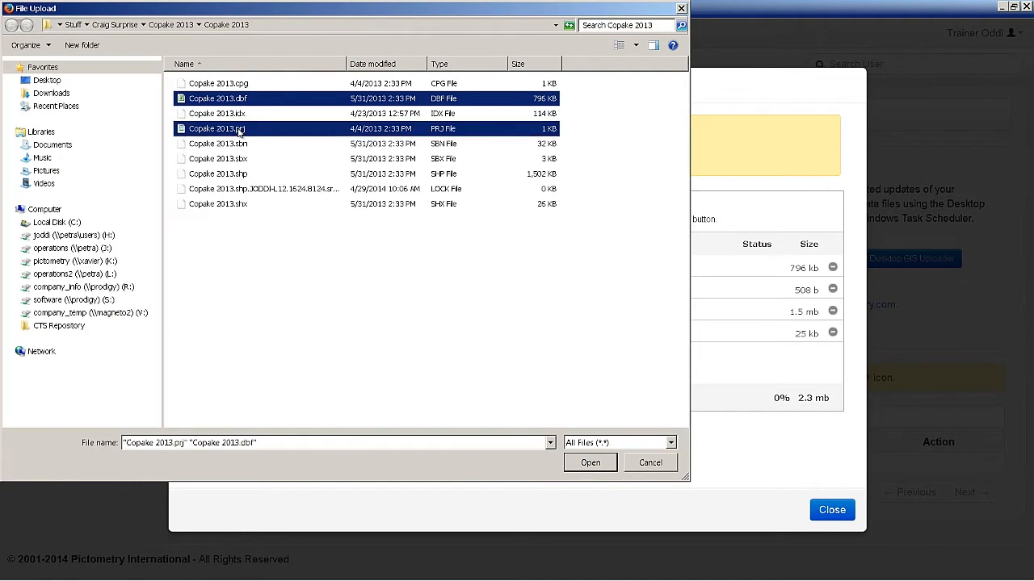
{"action": "left_click", "coordinate": [244, 176], "text": "ctrl"}
{"action": "left_click", "coordinate": [239, 204], "text": "ctrl"}
{"action": "left_click", "coordinate": [251, 145], "text": "ctrl"}
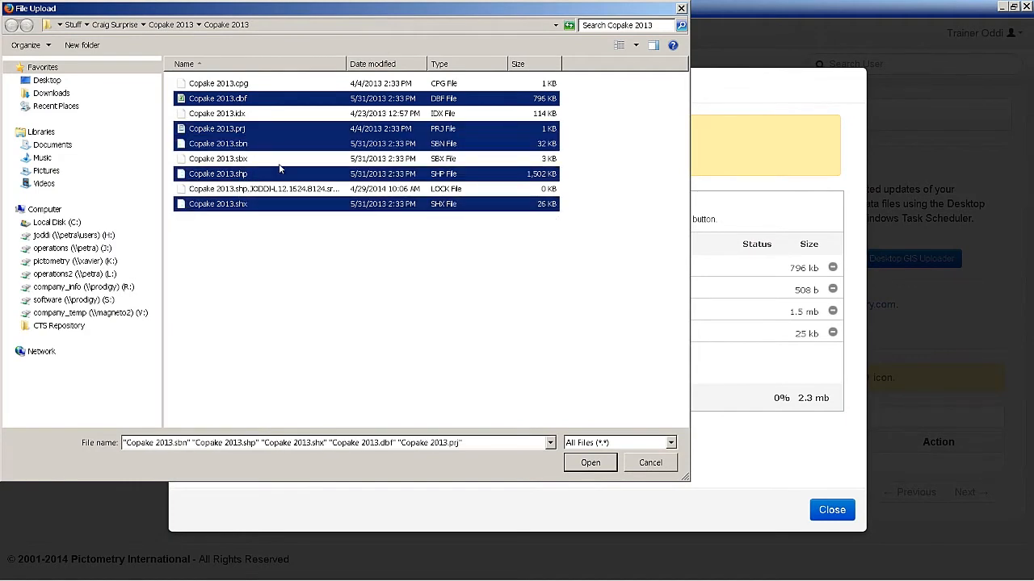
{"action": "left_click", "coordinate": [590, 462]}
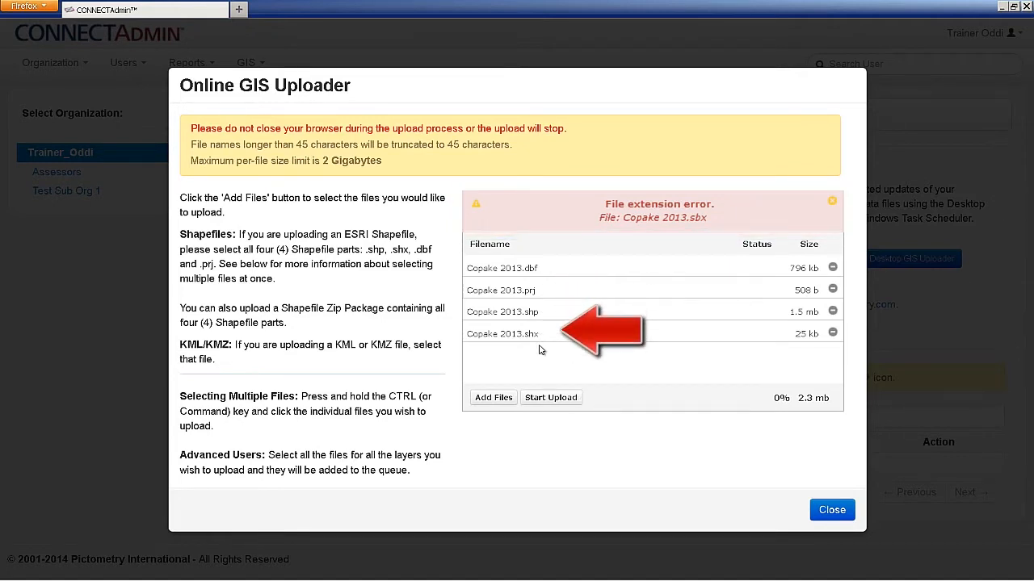
Upload the queued Copake 2013 files and close the Online GIS Uploader.
{"action": "left_click", "coordinate": [549, 399]}
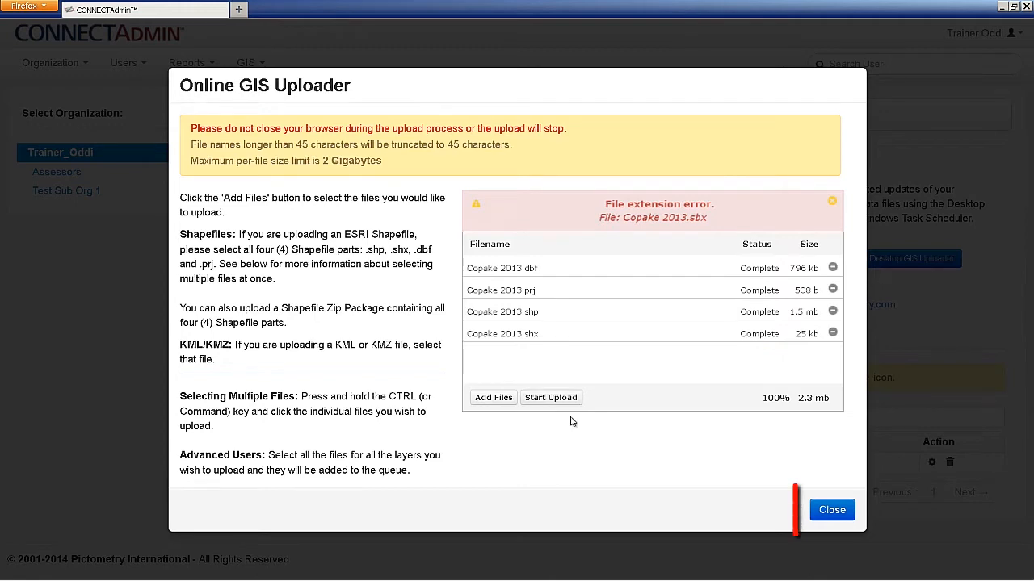
{"action": "left_click", "coordinate": [832, 510]}
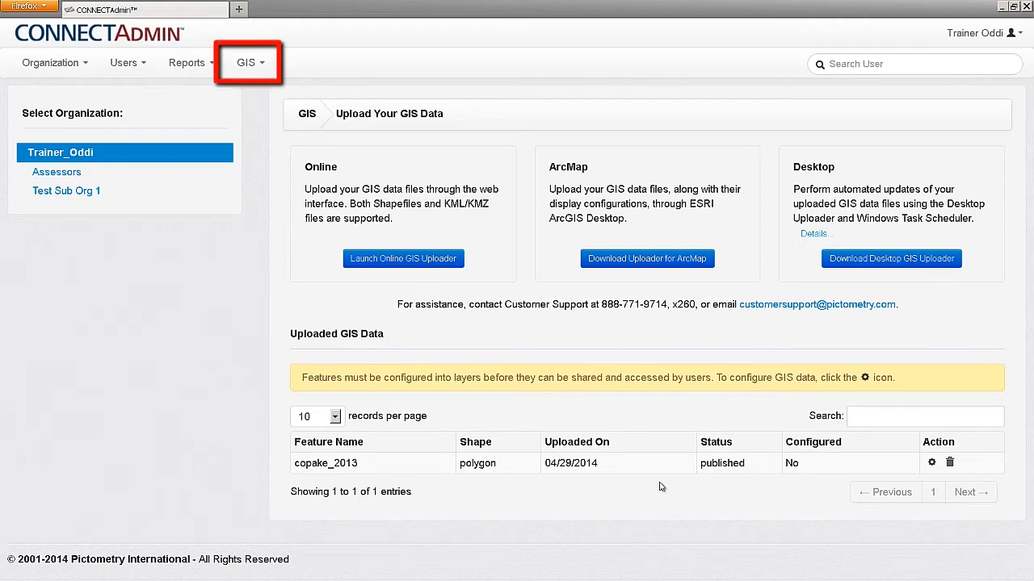
Open the GIS display, query and search configuration and select the organization's PictoHosted data source.
{"action": "left_click", "coordinate": [260, 66]}
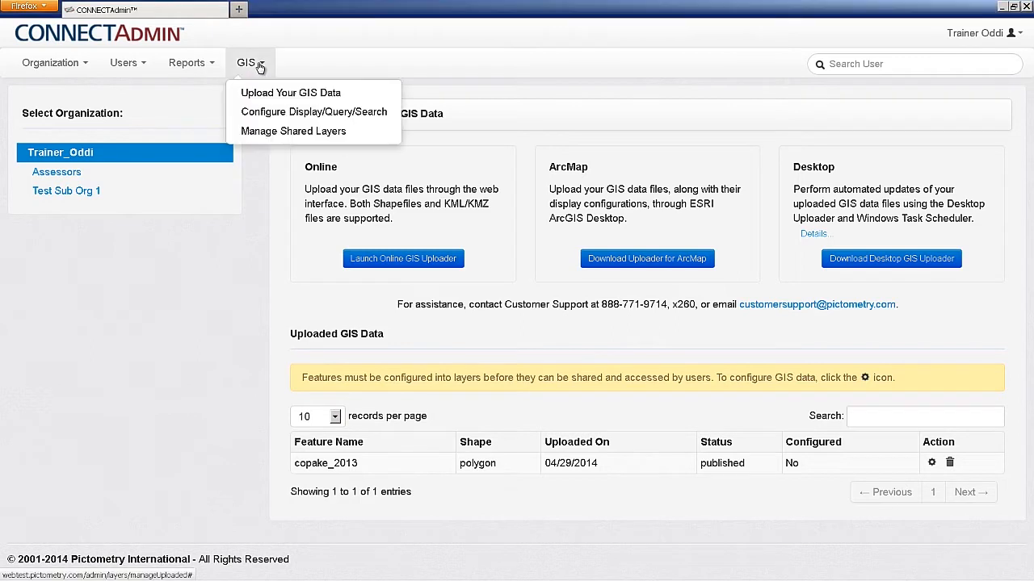
{"action": "left_click", "coordinate": [266, 116]}
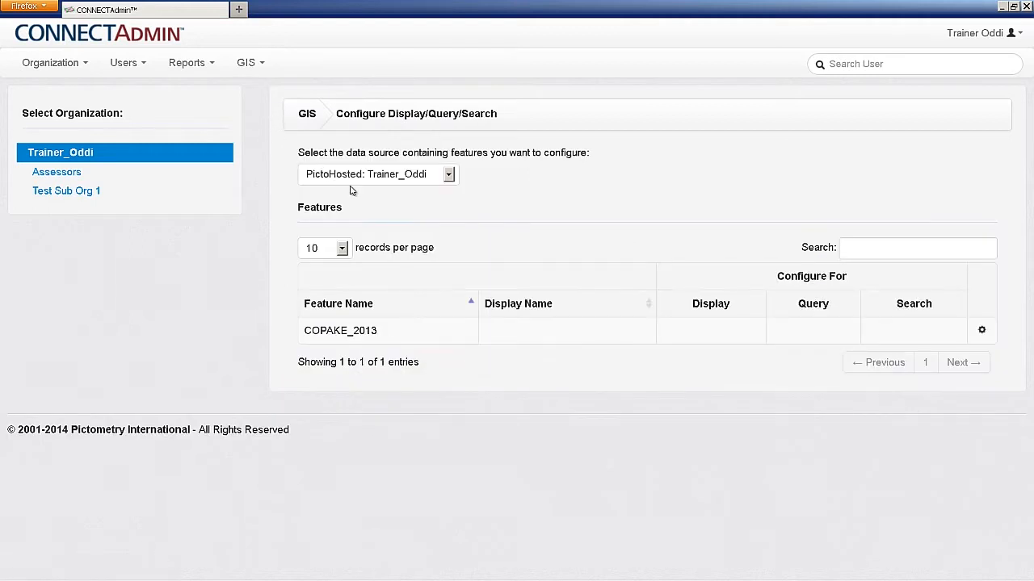
{"action": "left_click", "coordinate": [449, 174]}
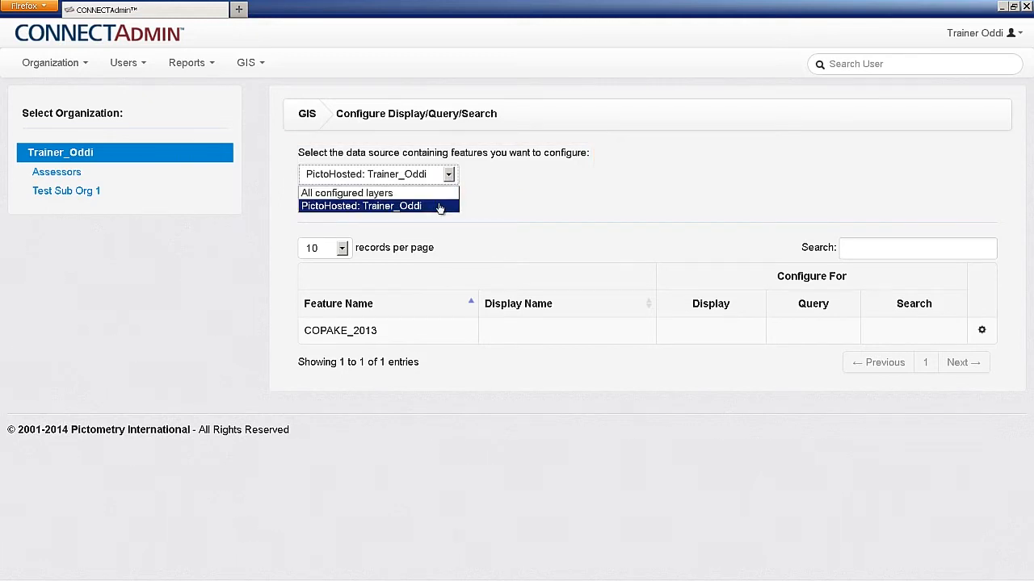
{"action": "left_click", "coordinate": [440, 207]}
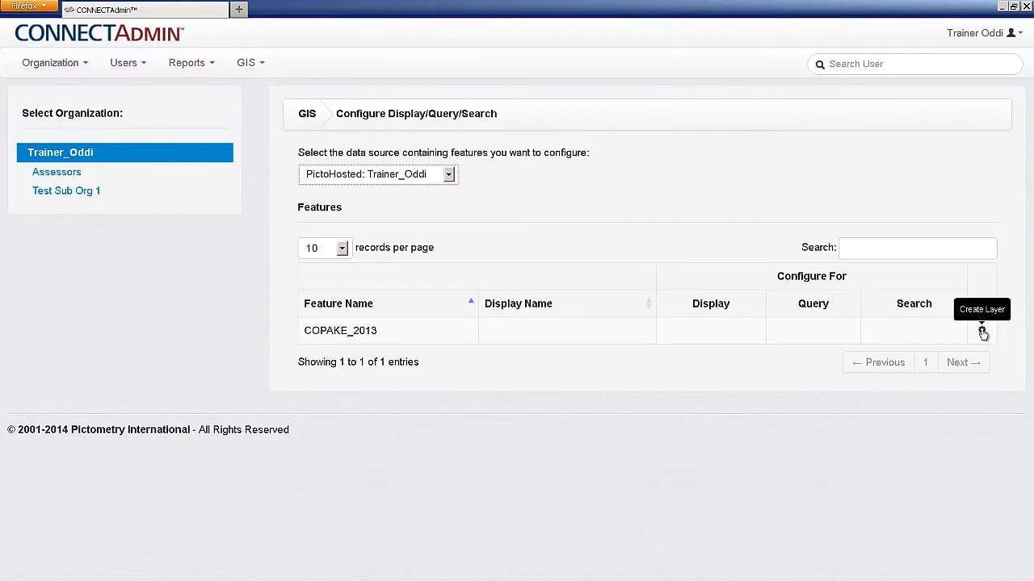
Create a layer from the COPAKE_2013 feature and name it "Copake Parcel Layer".
{"action": "left_click", "coordinate": [982, 331]}
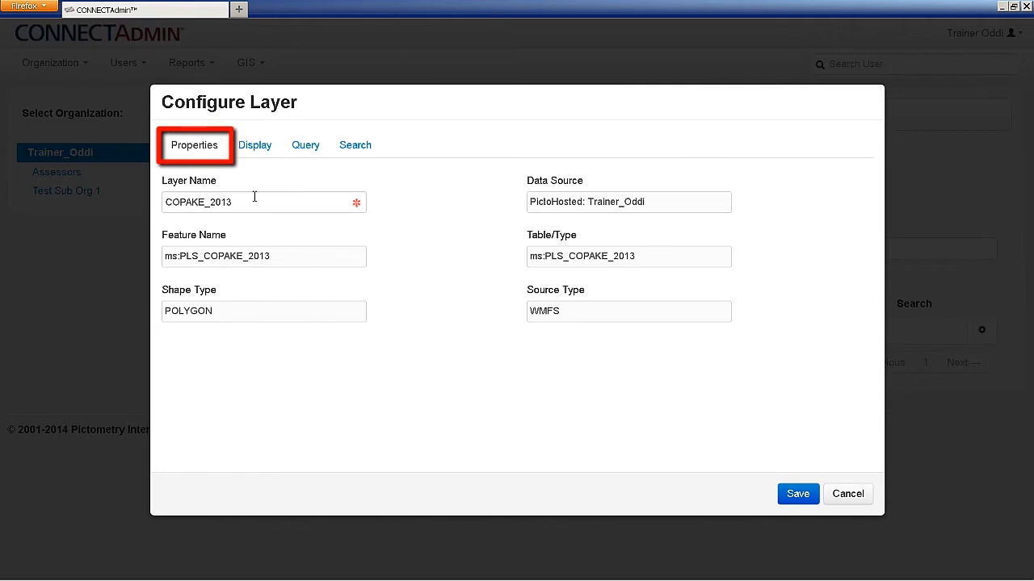
{"action": "left_click_drag", "start_coordinate": [250, 203], "coordinate": [104, 205]}
{"action": "type", "text": "Co"}
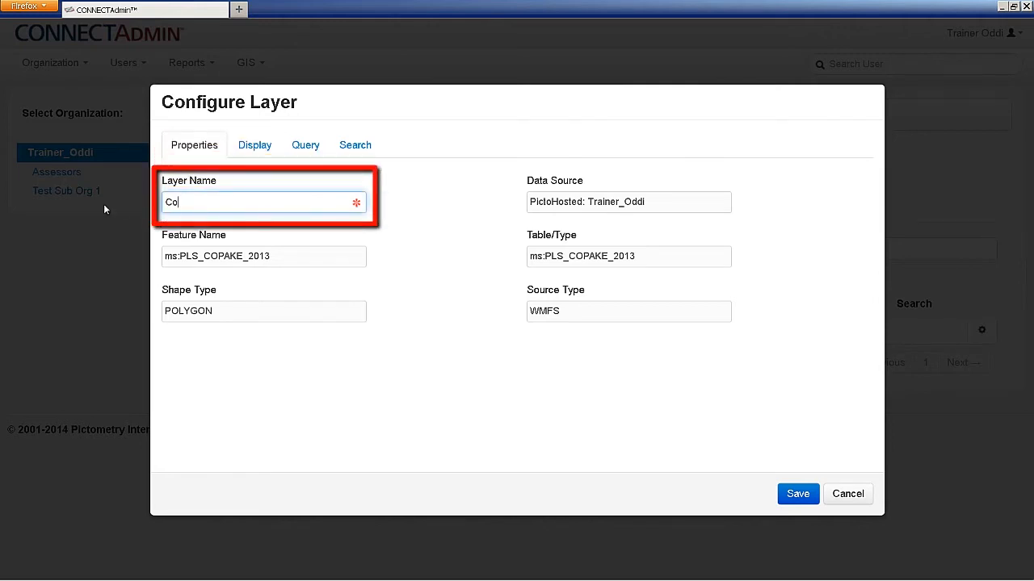
{"action": "type", "text": "pake Parcel Layer"}
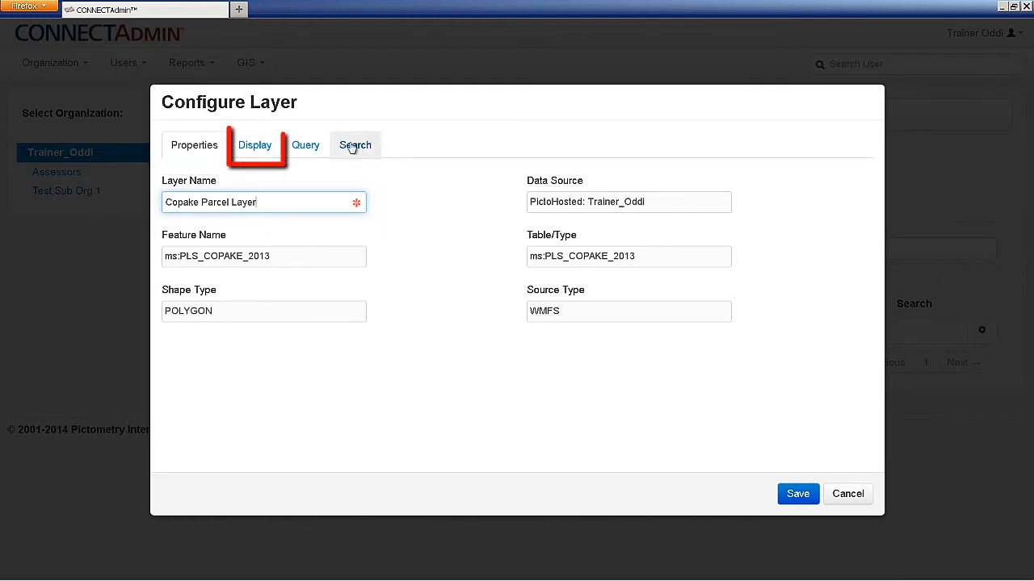
In the layer's display settings, choose a thicker line width and view the line color options.
{"action": "left_click", "coordinate": [257, 146]}
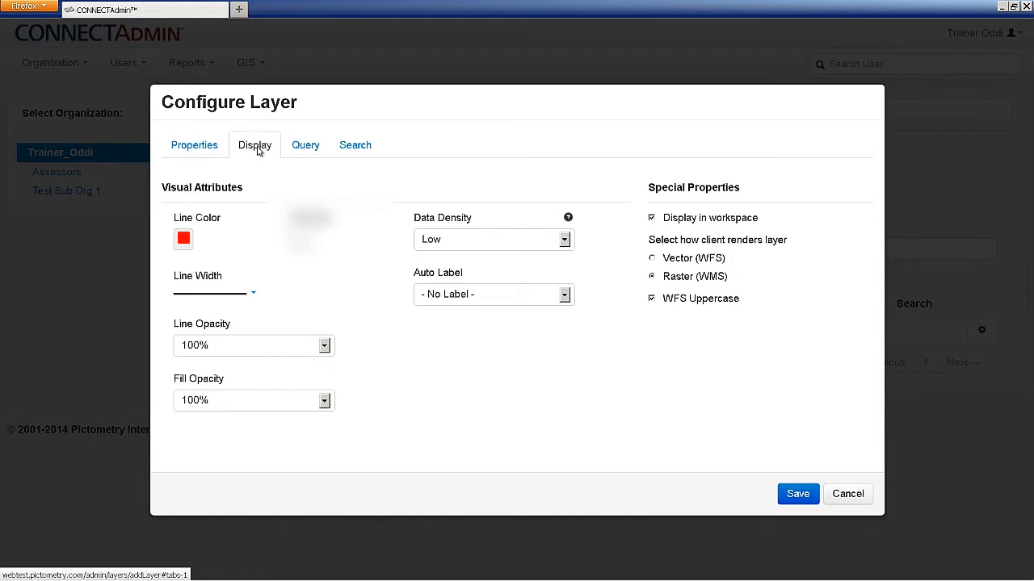
{"action": "left_click", "coordinate": [257, 150]}
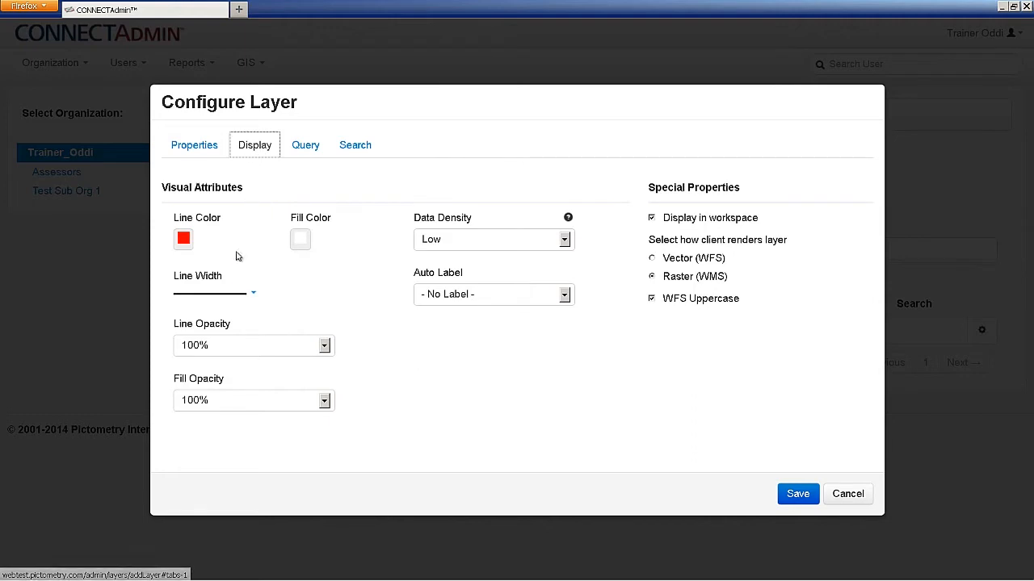
{"action": "left_click", "coordinate": [253, 296]}
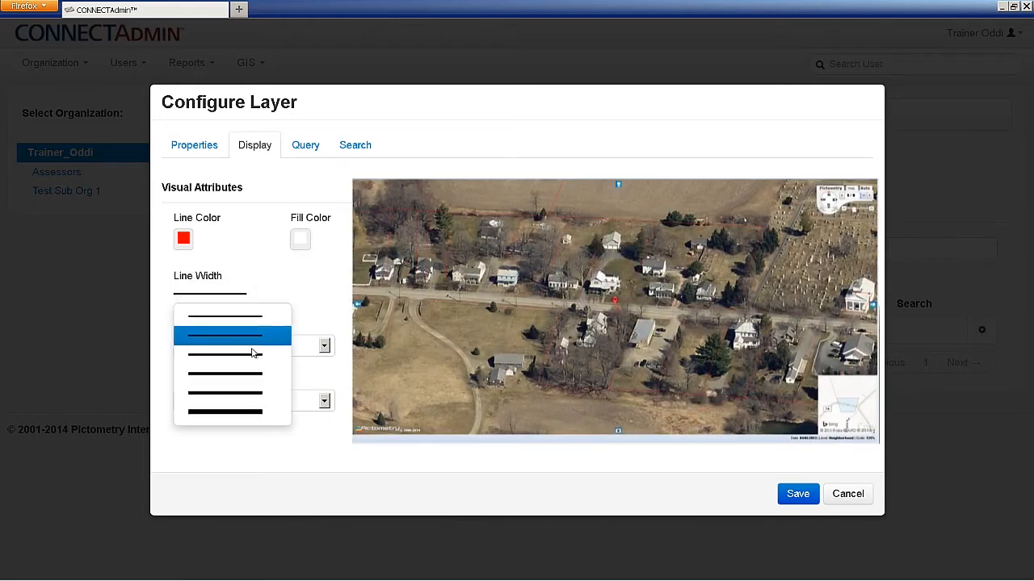
{"action": "left_click", "coordinate": [254, 376]}
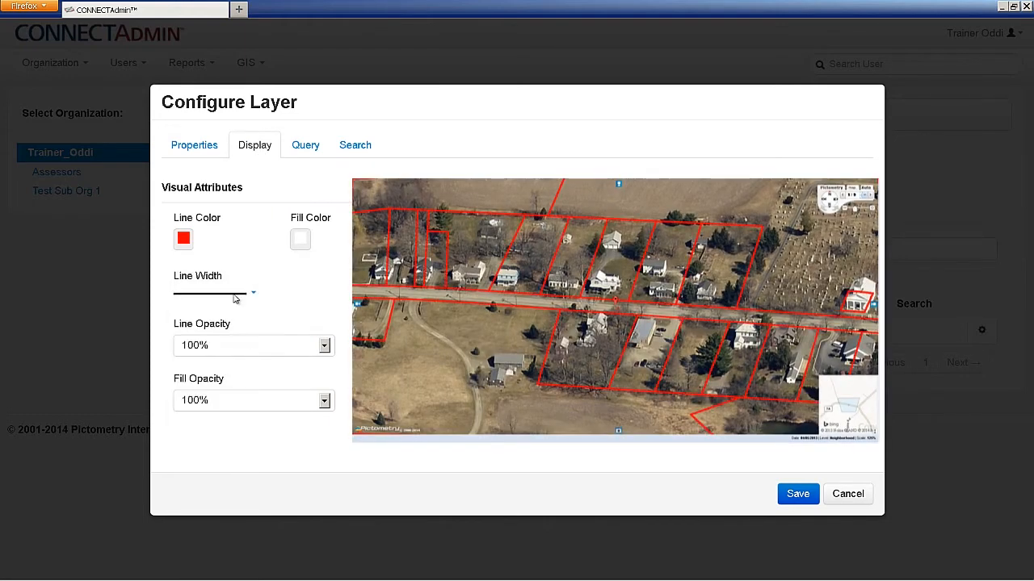
{"action": "left_click", "coordinate": [185, 244]}
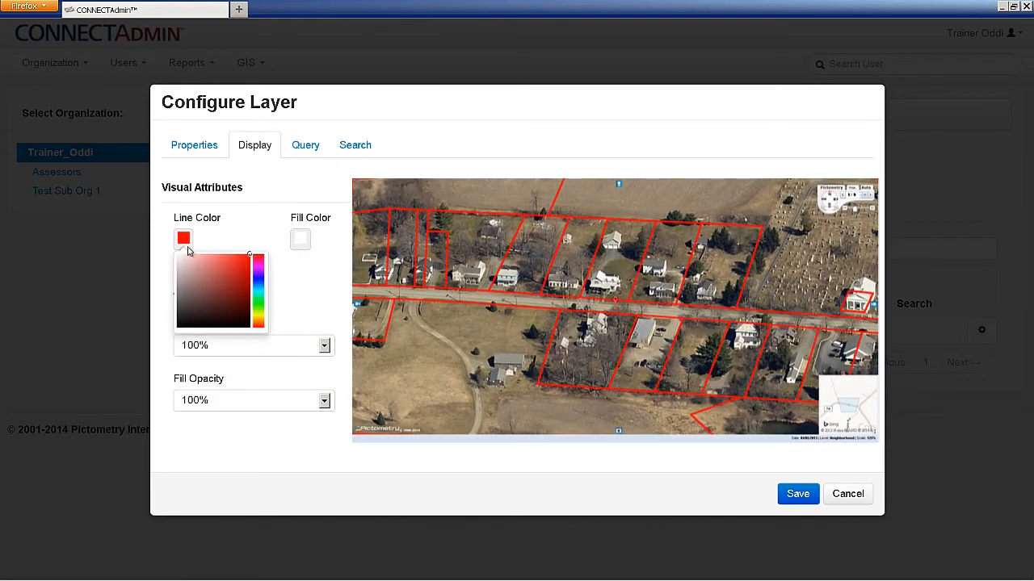
{"action": "left_click", "coordinate": [283, 277]}
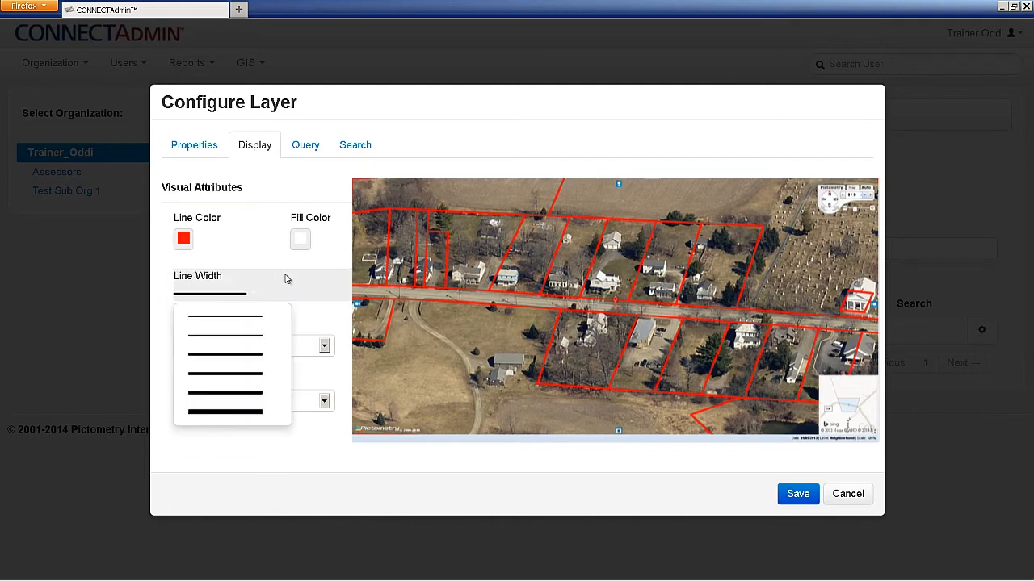
Set the layer's line opacity to 80% and its fill opacity to 50%.
{"action": "left_click", "coordinate": [326, 346]}
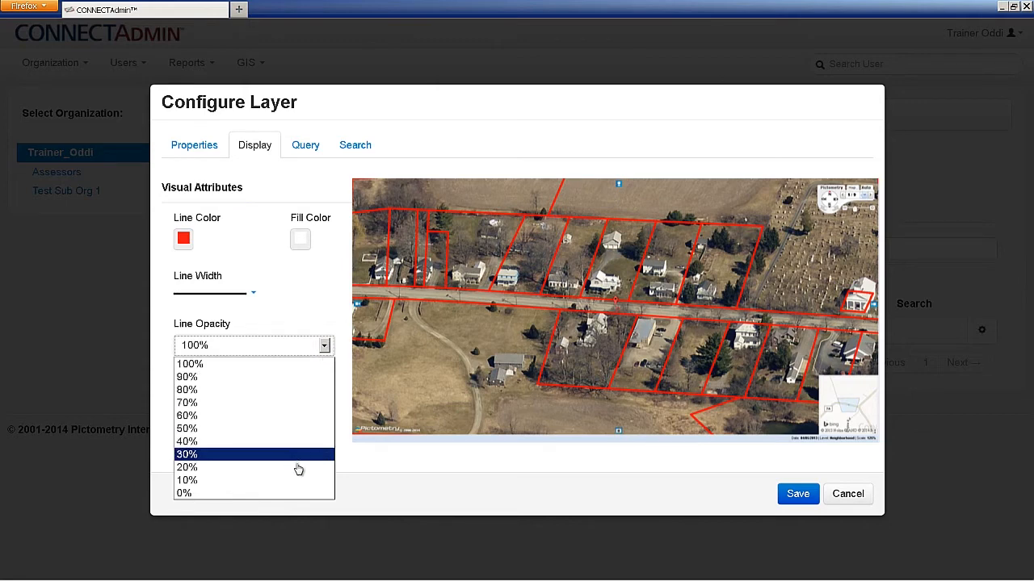
{"action": "left_click", "coordinate": [292, 494]}
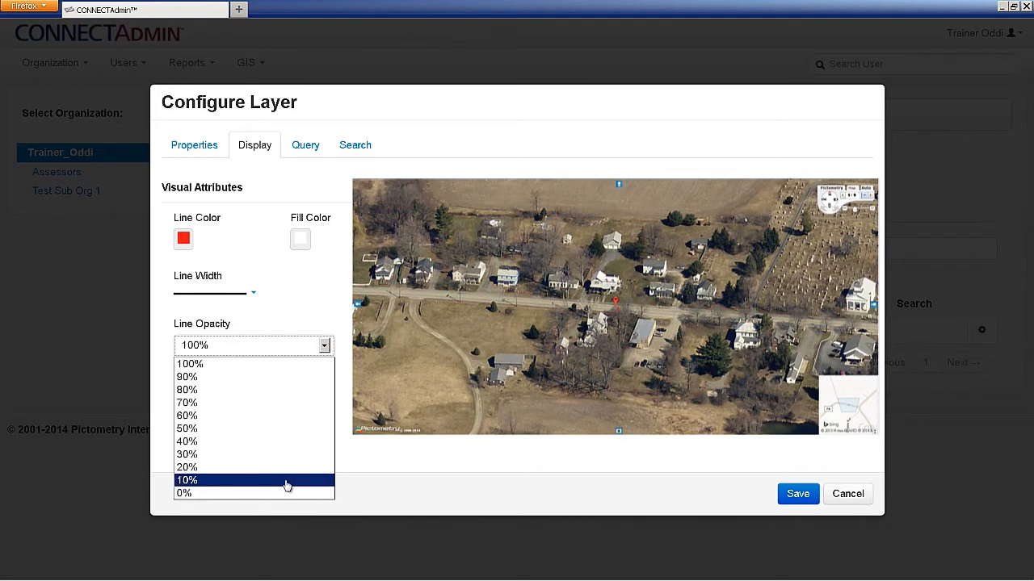
{"action": "left_click", "coordinate": [295, 391]}
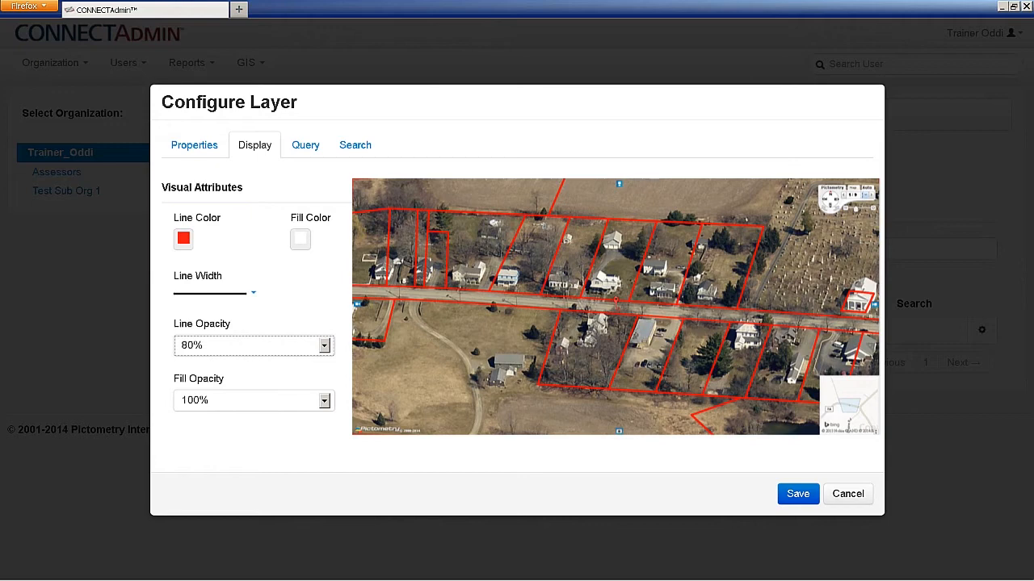
{"action": "left_click", "coordinate": [325, 401]}
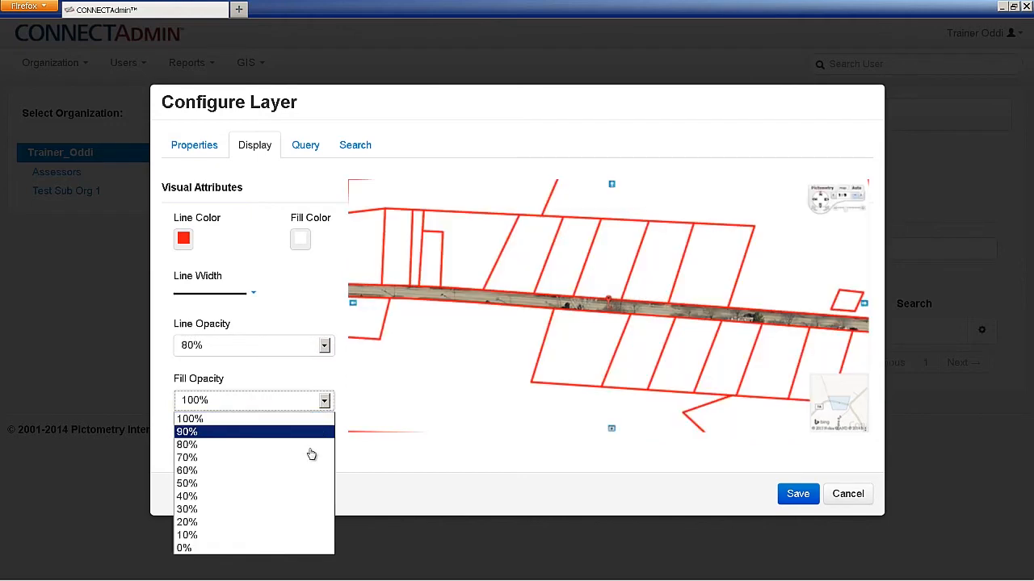
{"action": "left_click", "coordinate": [296, 485]}
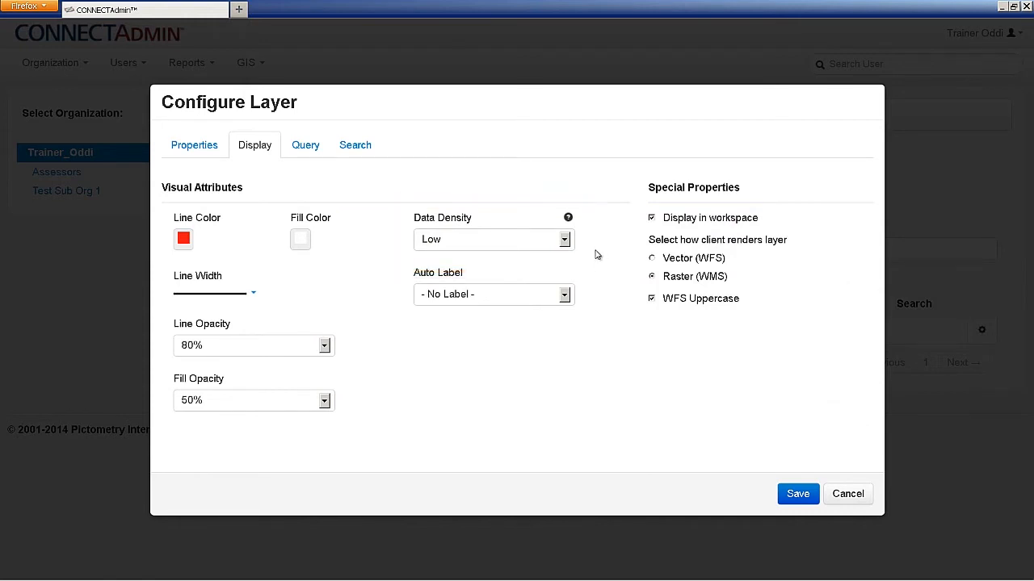
Set the layer's data density to High and auto-label the layer with the parcelid field.
{"action": "left_click", "coordinate": [566, 240]}
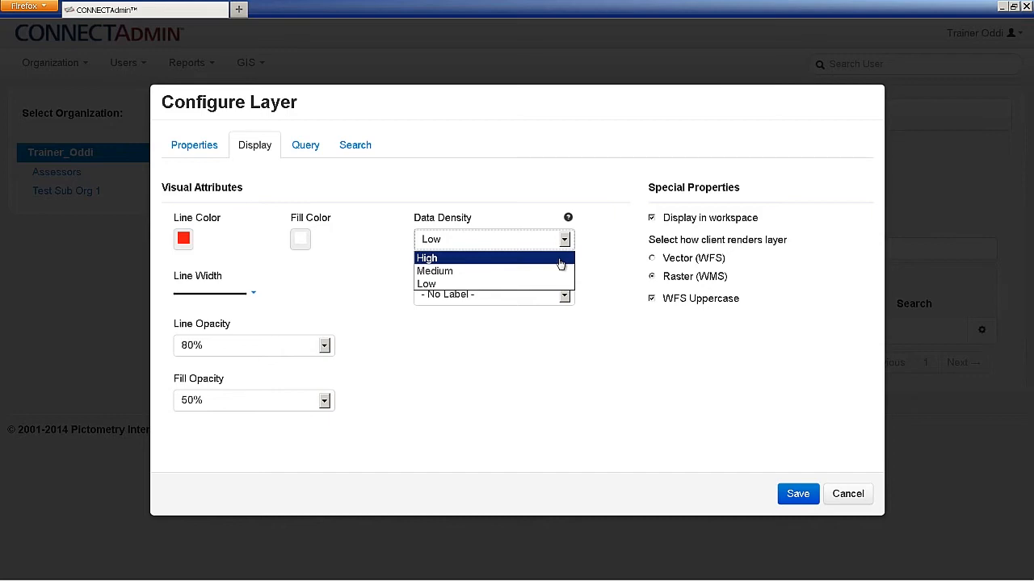
{"action": "left_click", "coordinate": [590, 262]}
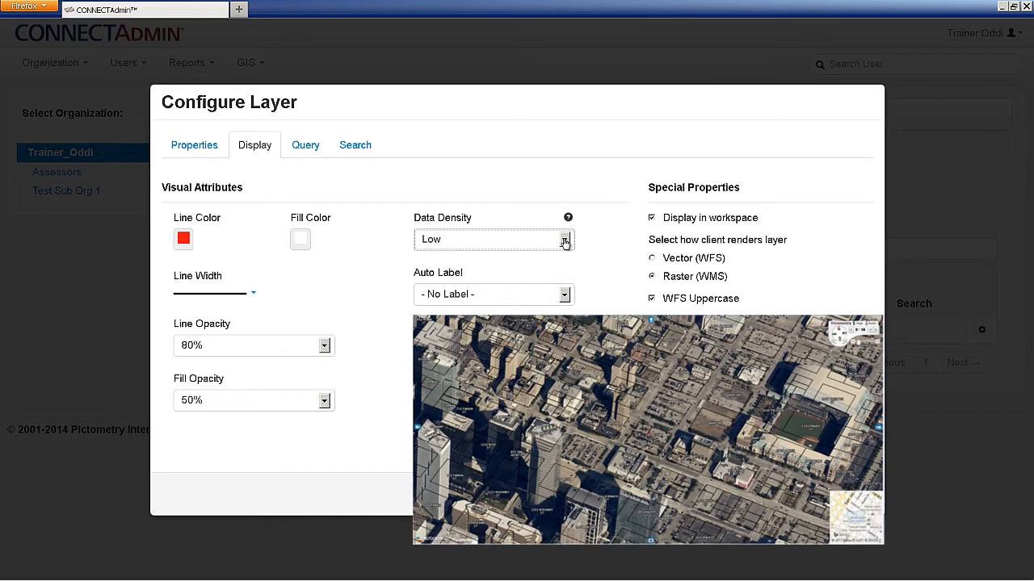
{"action": "left_click", "coordinate": [565, 242]}
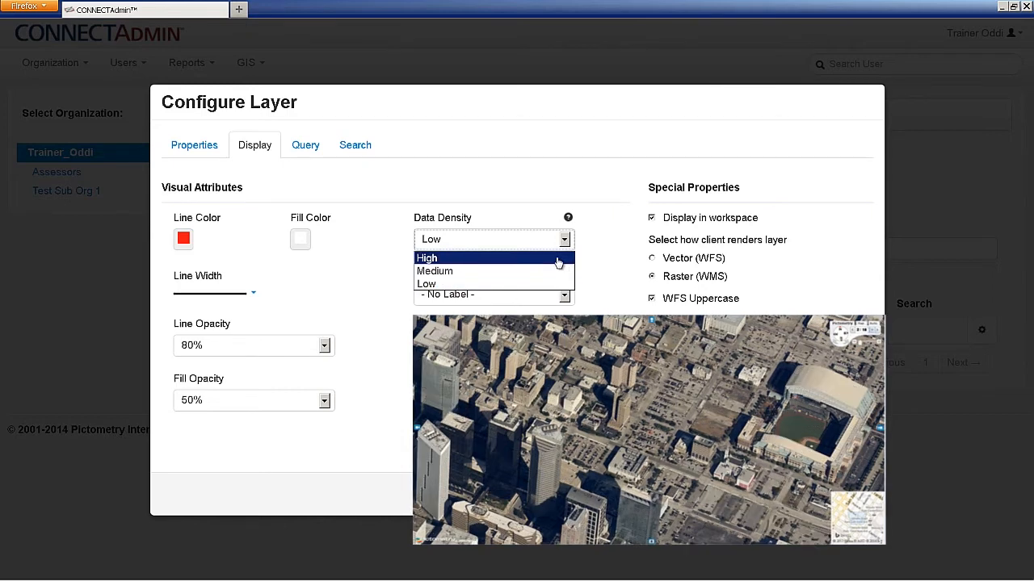
{"action": "left_click", "coordinate": [557, 259]}
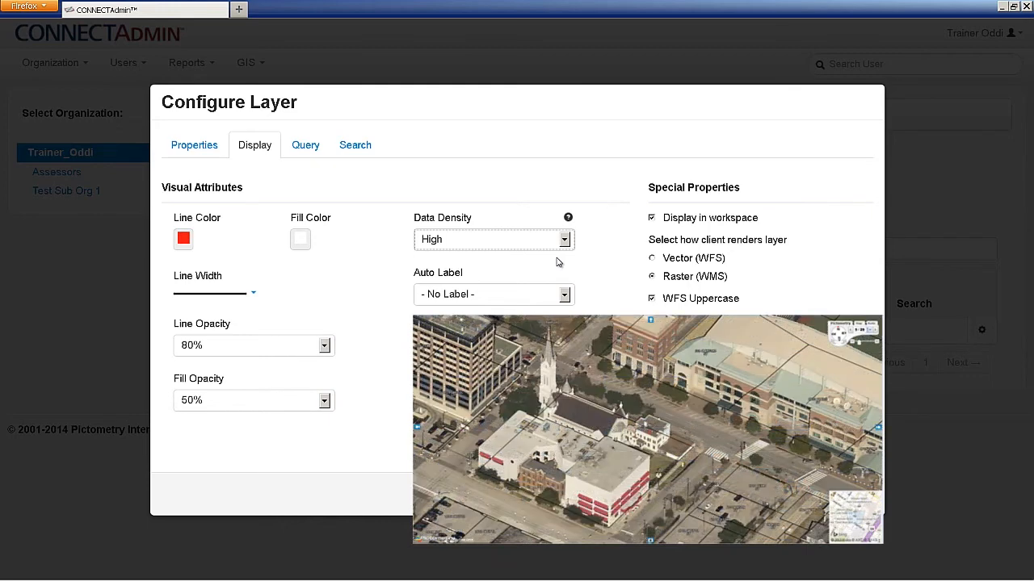
{"action": "left_click", "coordinate": [569, 218]}
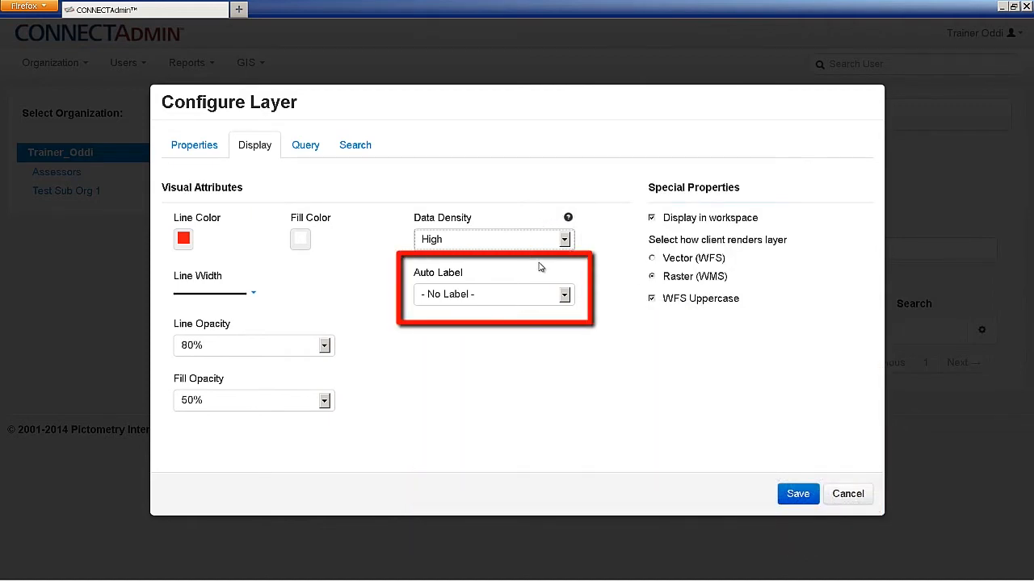
{"action": "left_click", "coordinate": [566, 296]}
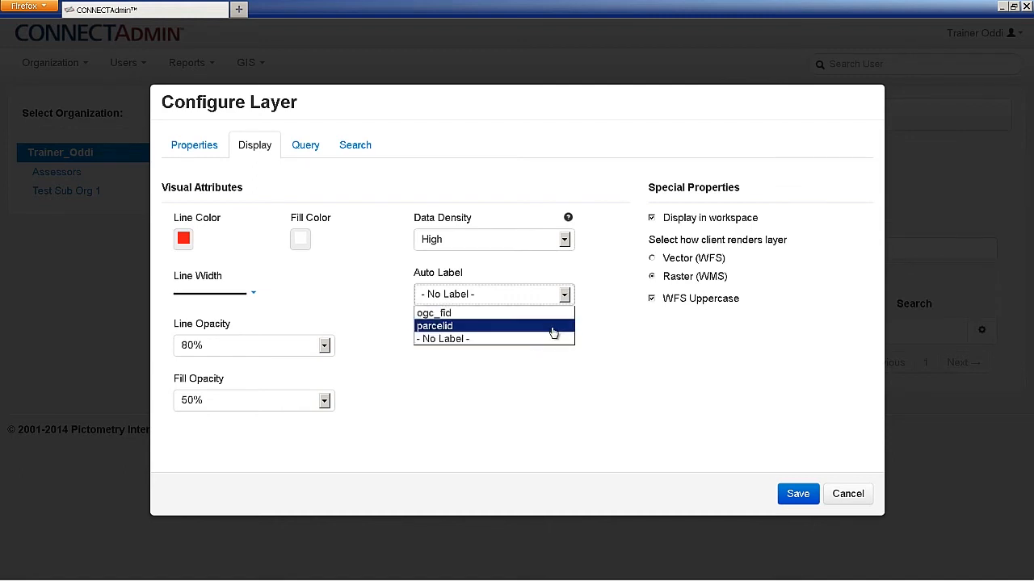
{"action": "left_click", "coordinate": [553, 327]}
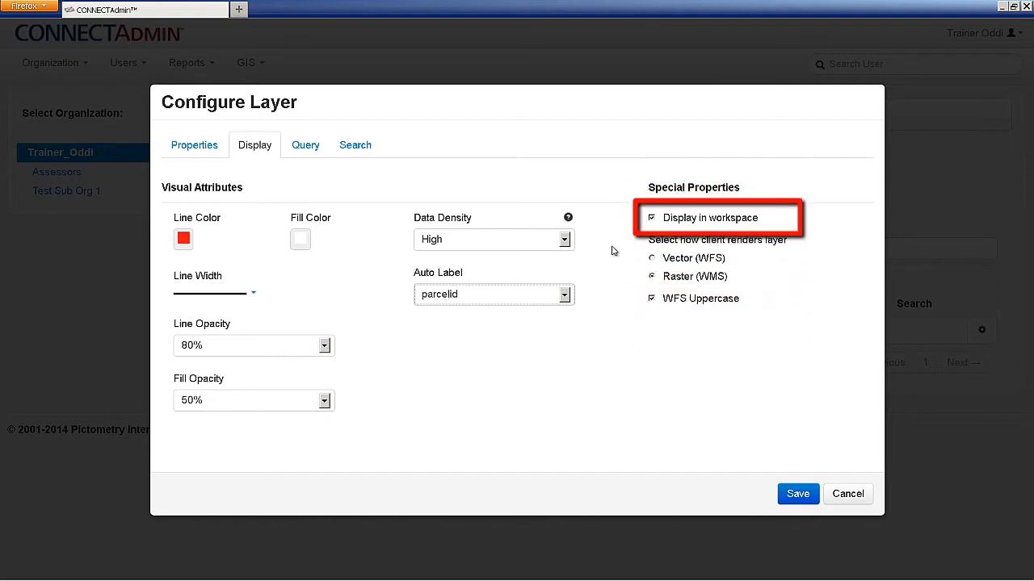
Keep the layer displayed in the workspace and have the client render it as Raster (WMS).
{"action": "left_click", "coordinate": [652, 219]}
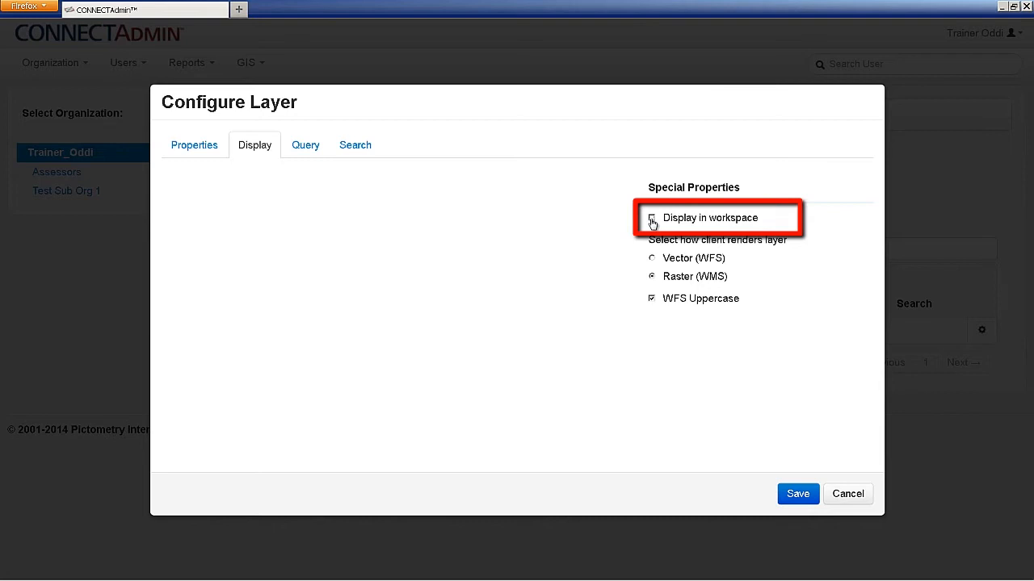
{"action": "left_click", "coordinate": [652, 219]}
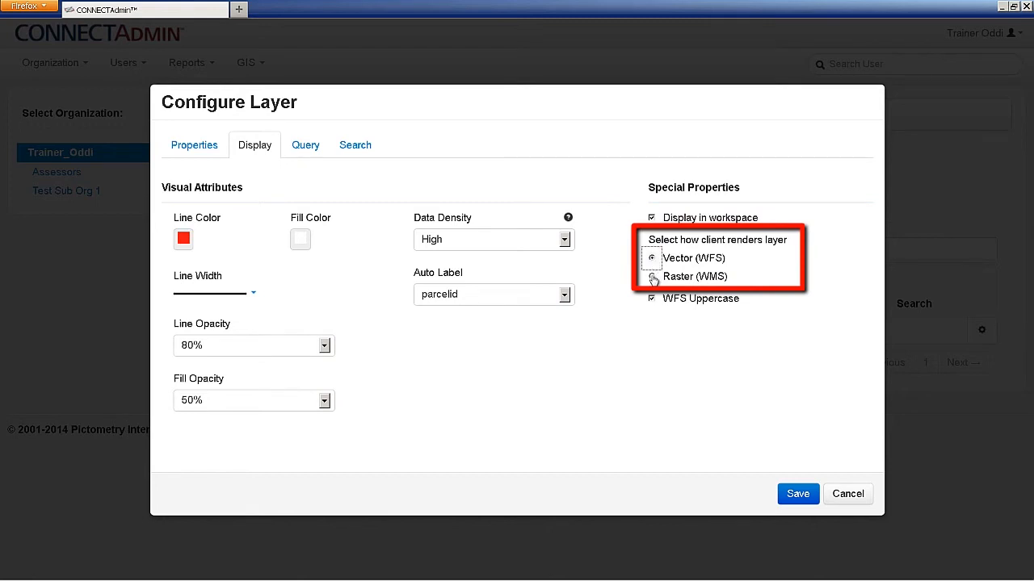
{"action": "left_click", "coordinate": [653, 277]}
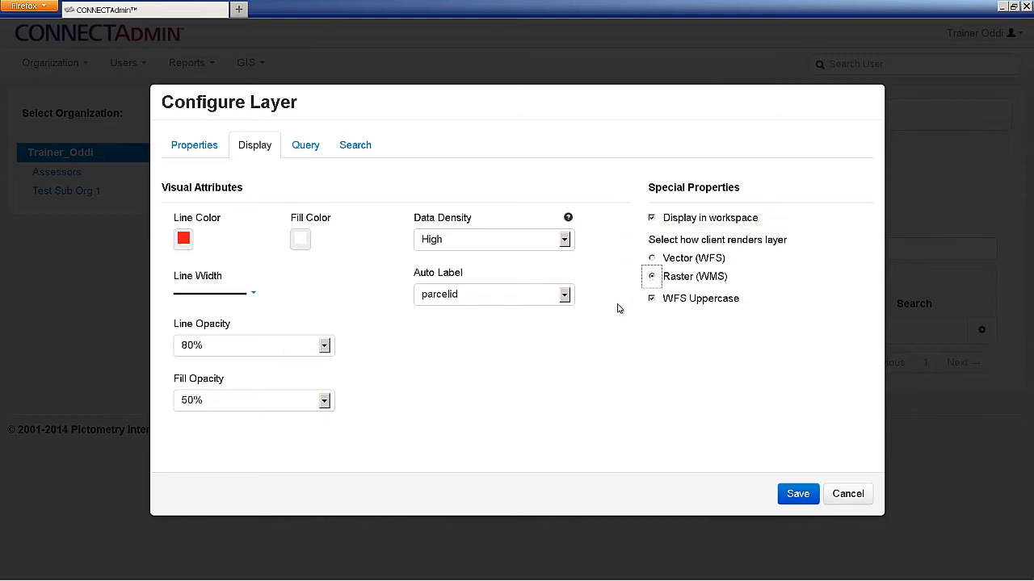
Add the ogc_fid and parcelid fields to the layer's query results and order parcelid above ogc_fid.
{"action": "left_click", "coordinate": [310, 154]}
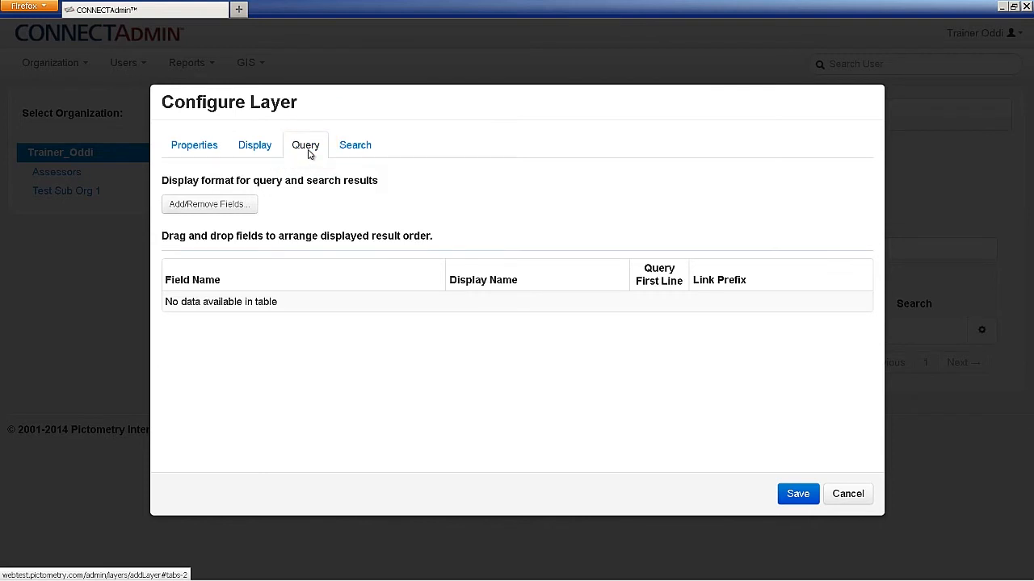
{"action": "left_click", "coordinate": [308, 156]}
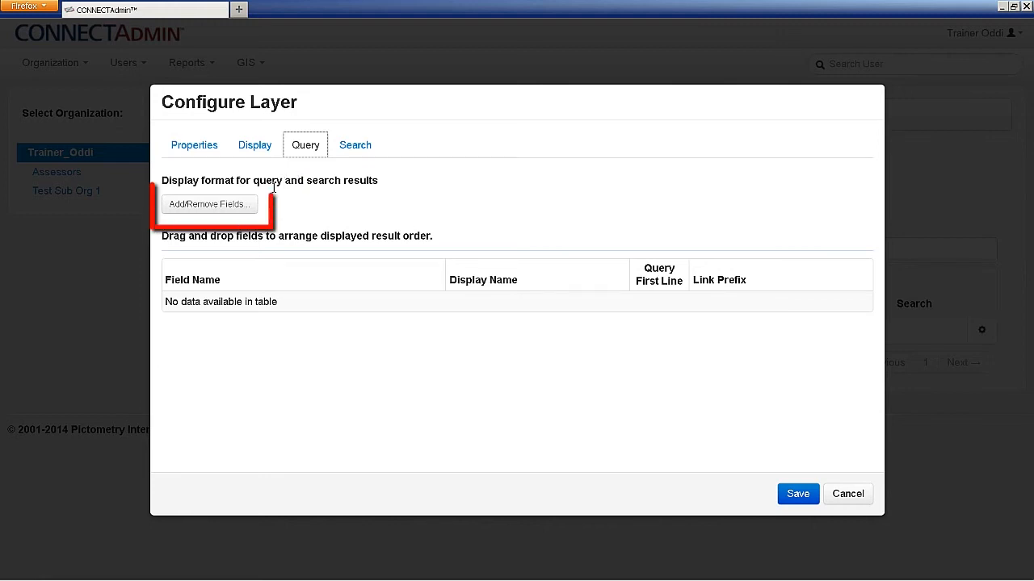
{"action": "left_click", "coordinate": [214, 207]}
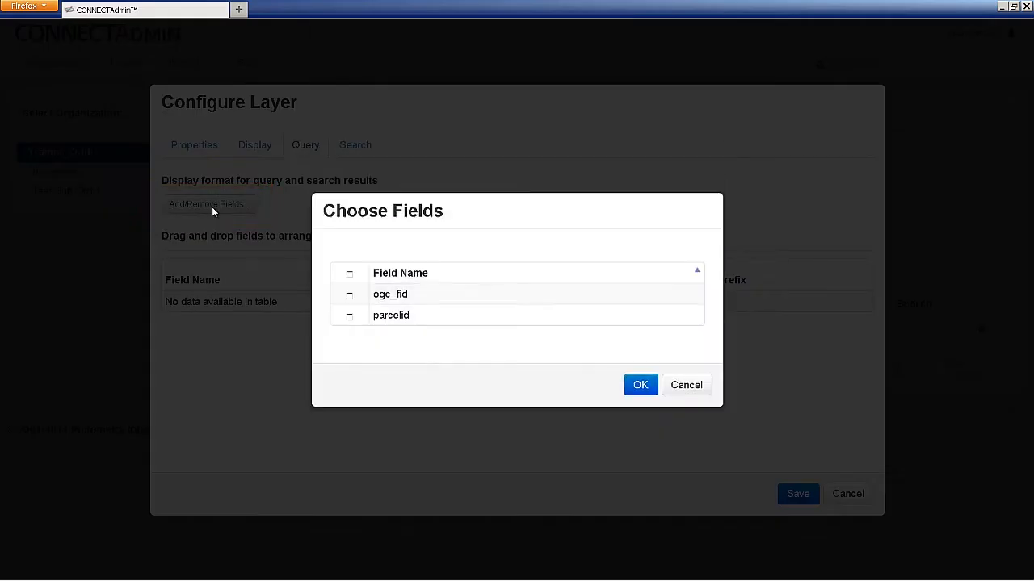
{"action": "left_click", "coordinate": [350, 296]}
{"action": "left_click", "coordinate": [350, 316]}
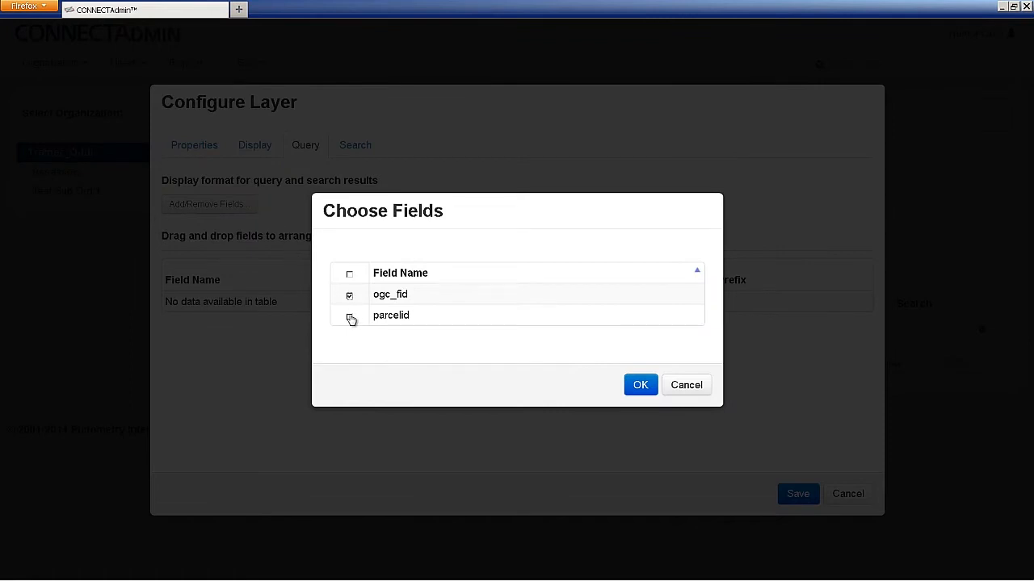
{"action": "left_click", "coordinate": [638, 384]}
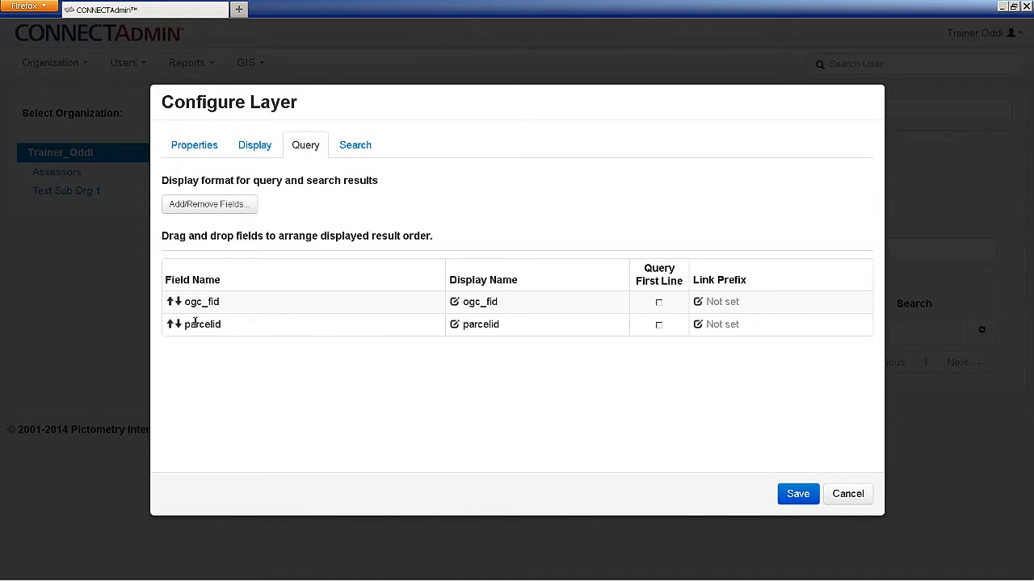
{"action": "left_click_drag", "start_coordinate": [170, 324], "coordinate": [192, 301]}
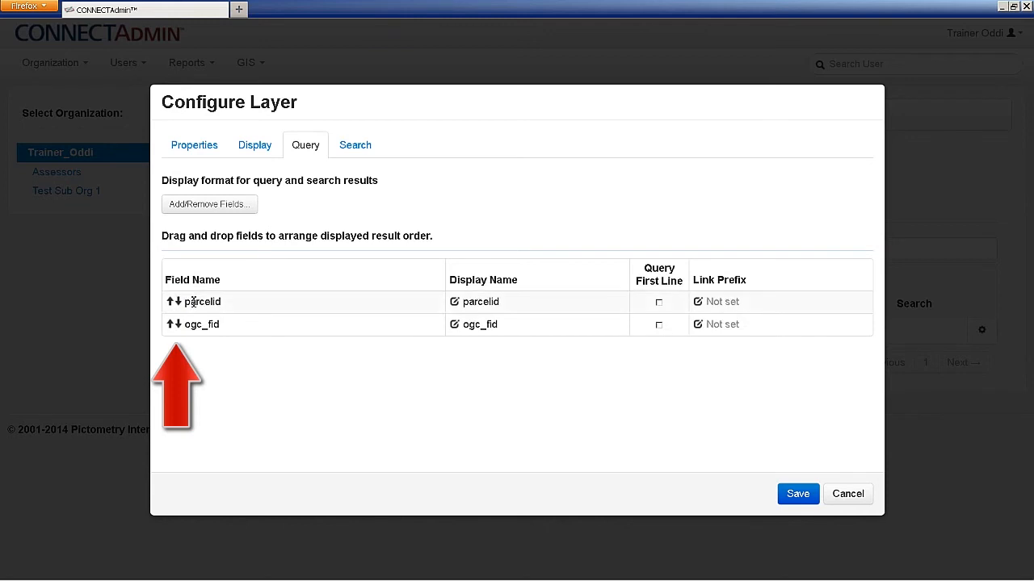
Change the parcelid field's display name to "parcel id" and mark it as the query first line.
{"action": "left_click", "coordinate": [498, 301]}
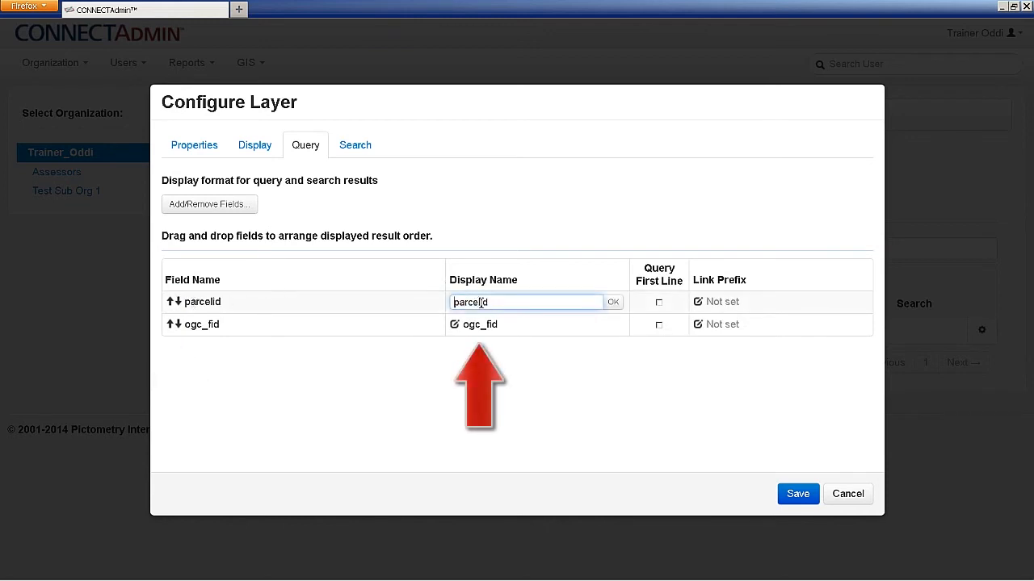
{"action": "key", "text": "Left"}
{"action": "key", "text": "Left"}
{"action": "left_click", "coordinate": [614, 302]}
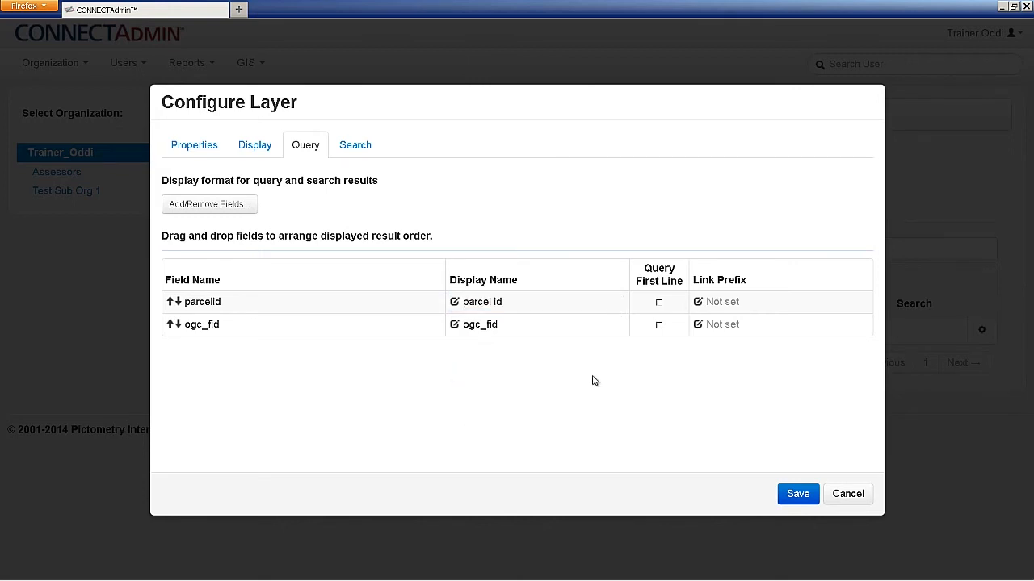
{"action": "left_click", "coordinate": [659, 305]}
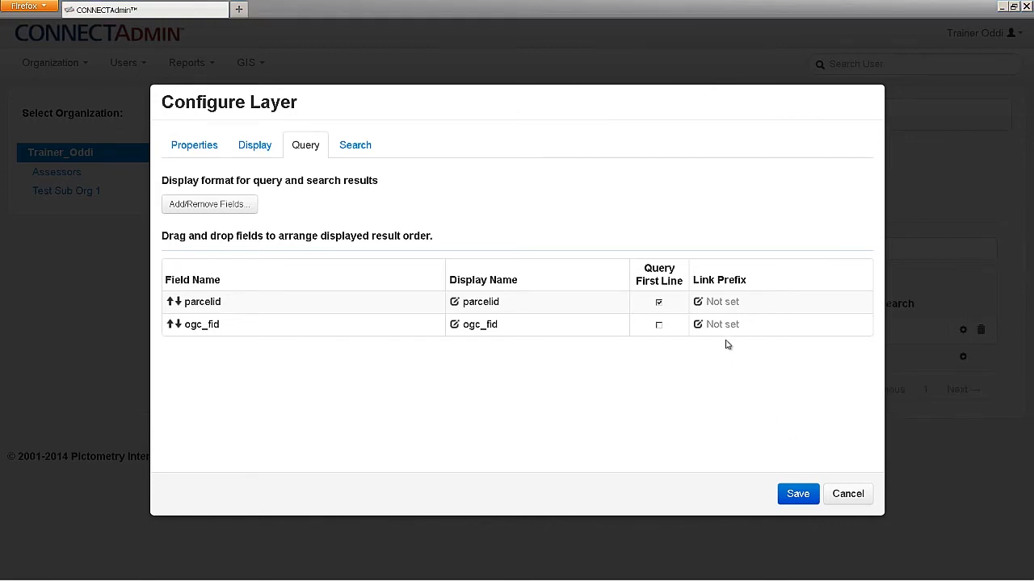
{"action": "left_click", "coordinate": [713, 302]}
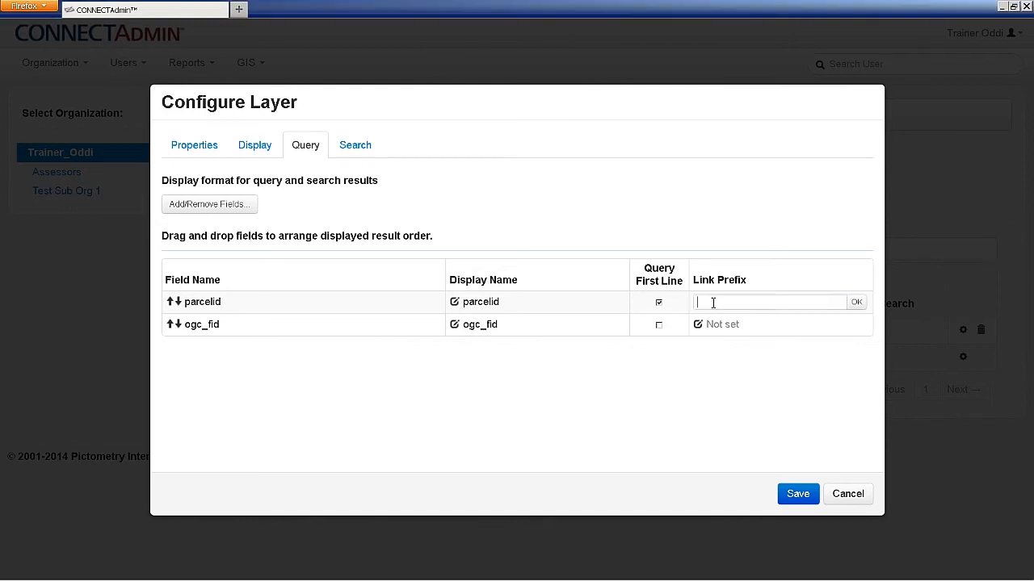
{"action": "type", "text": "http://"}
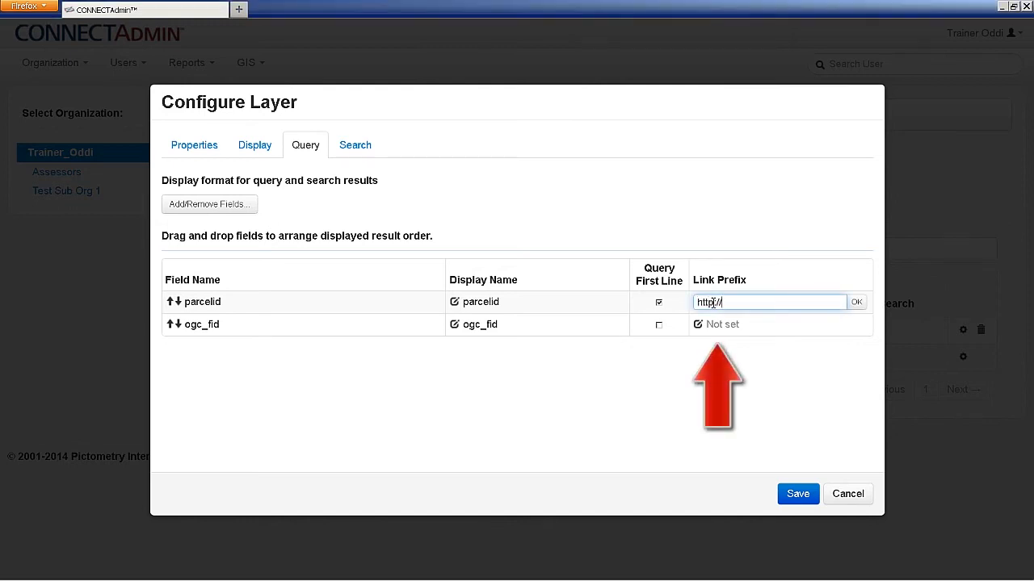
{"action": "type", "text": "www.palmbeachschools/"}
{"action": "left_click", "coordinate": [856, 302]}
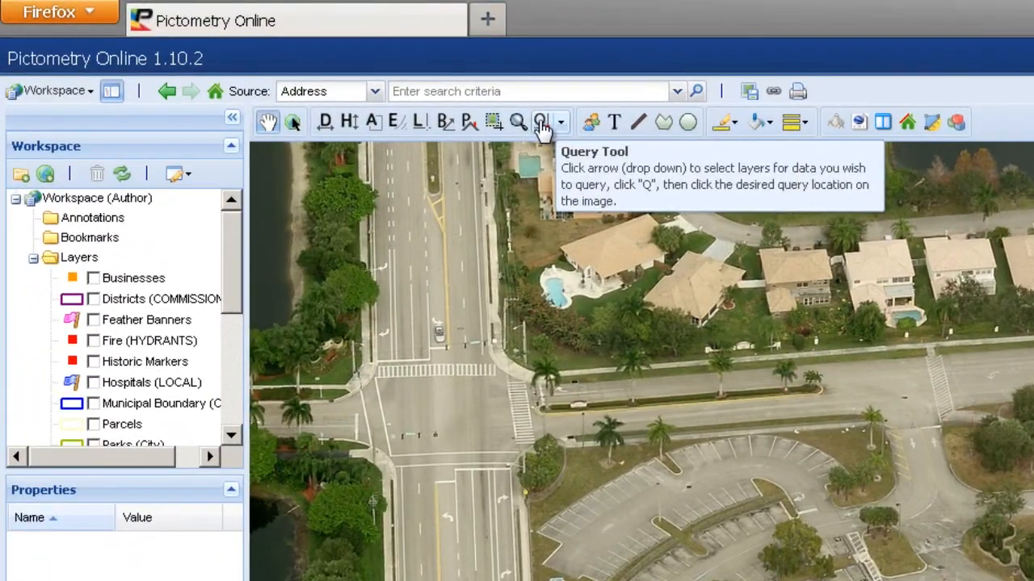
In Pictometry Online, query the school building on the image and examine the links in its attributes.
{"action": "left_click", "coordinate": [541, 123]}
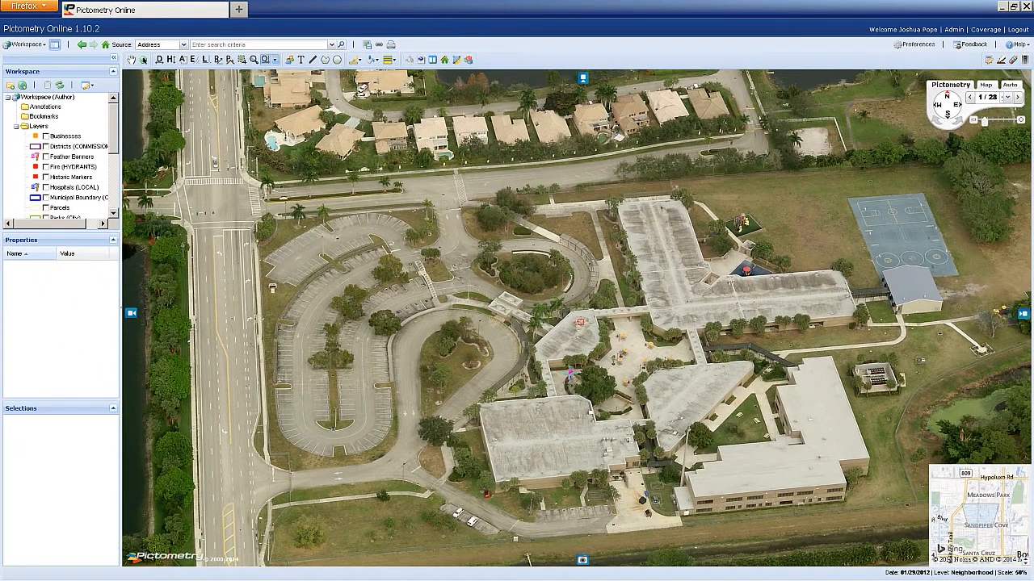
{"action": "left_click", "coordinate": [570, 374]}
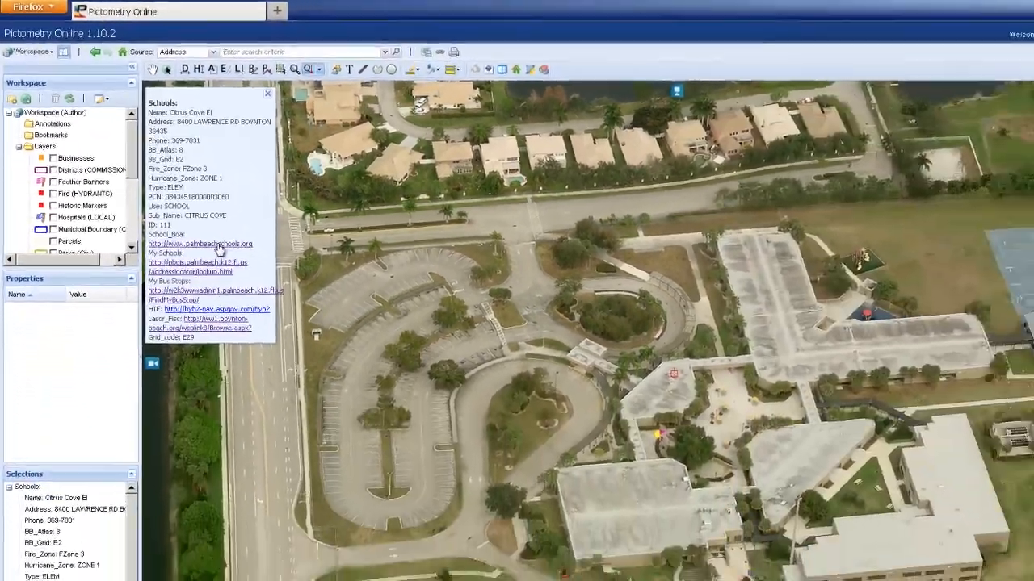
{"action": "left_click", "coordinate": [269, 300]}
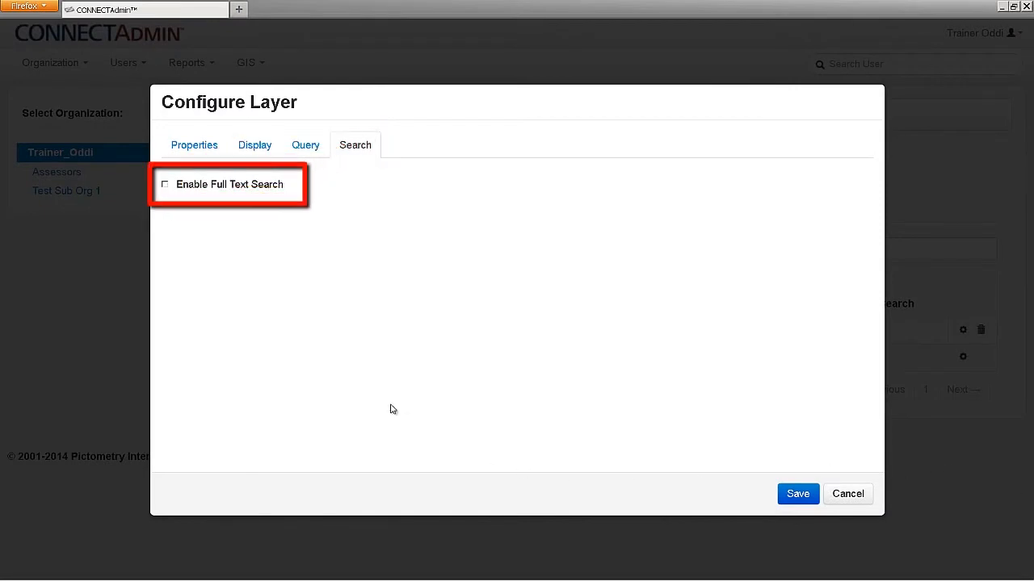
Back in CONNECTAdmin, enable full text search for the parcel layer on the parcelid field.
{"action": "left_click", "coordinate": [166, 186]}
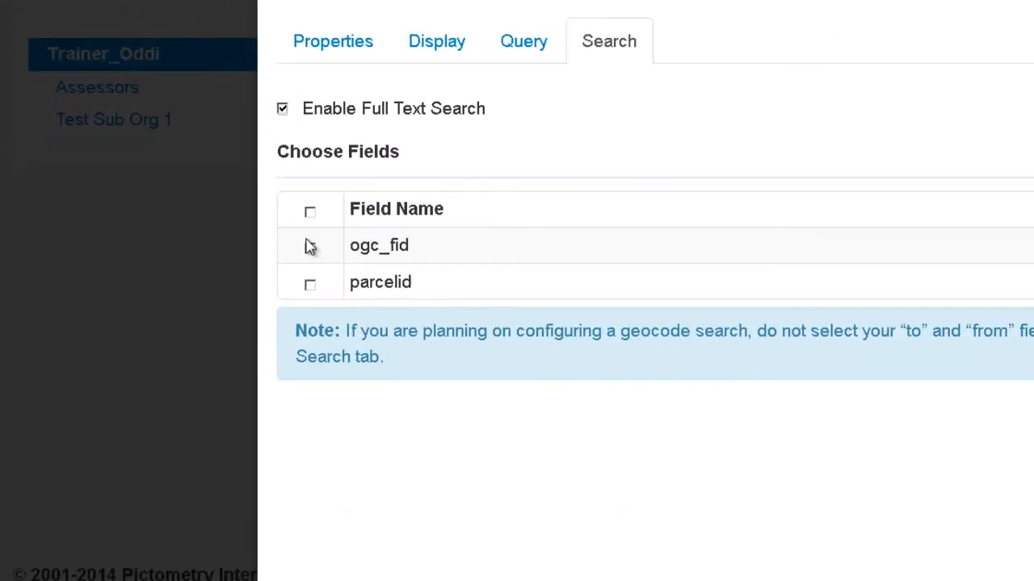
{"action": "left_click", "coordinate": [310, 287]}
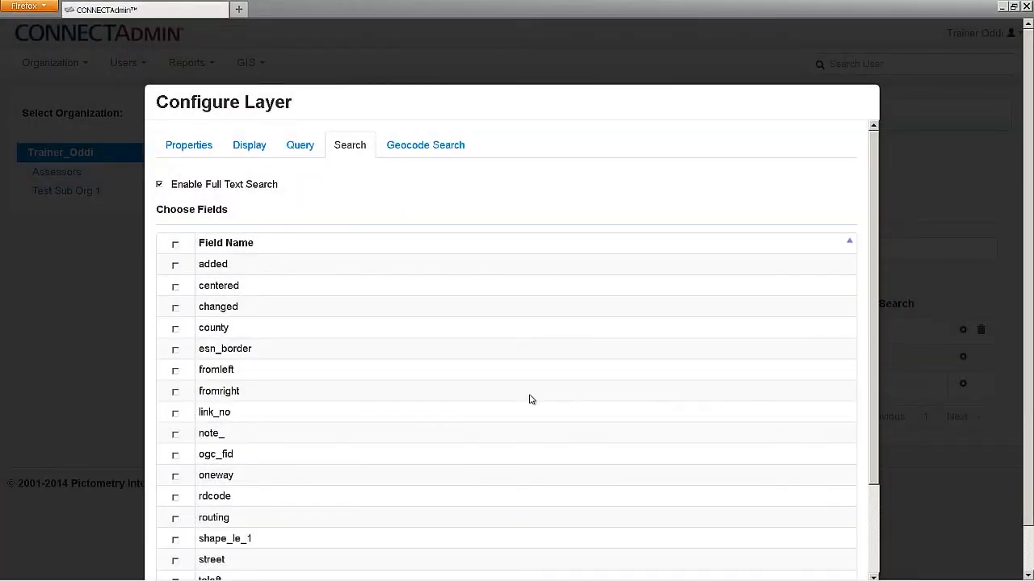
Choose the street field for full text search in the roads_tsc_adjusted layer.
{"action": "scroll", "coordinate": [409, 410], "scroll_direction": "down", "scroll_amount": 3}
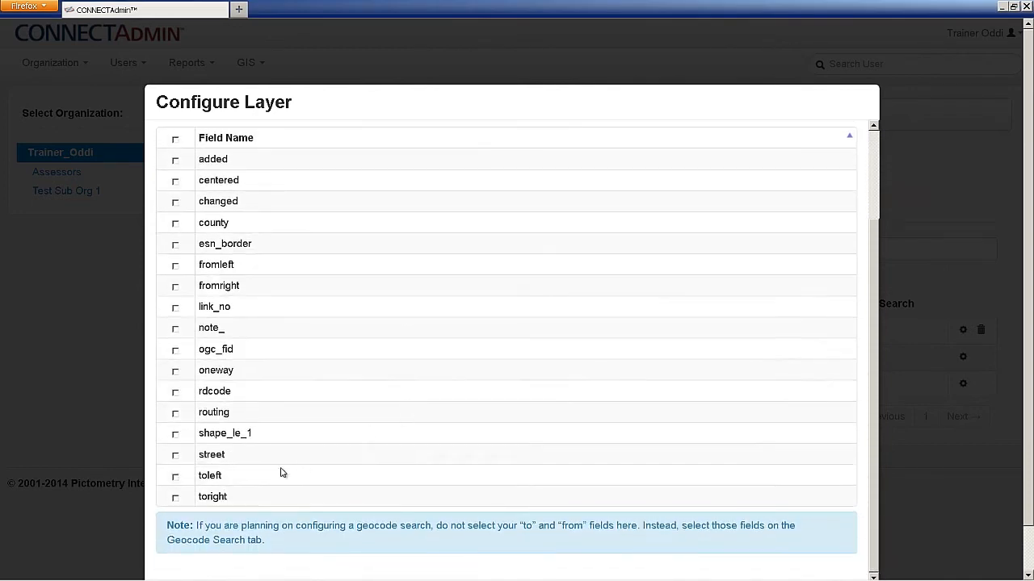
{"action": "left_click", "coordinate": [176, 457]}
{"action": "scroll", "coordinate": [472, 355], "scroll_direction": "up", "scroll_amount": 3}
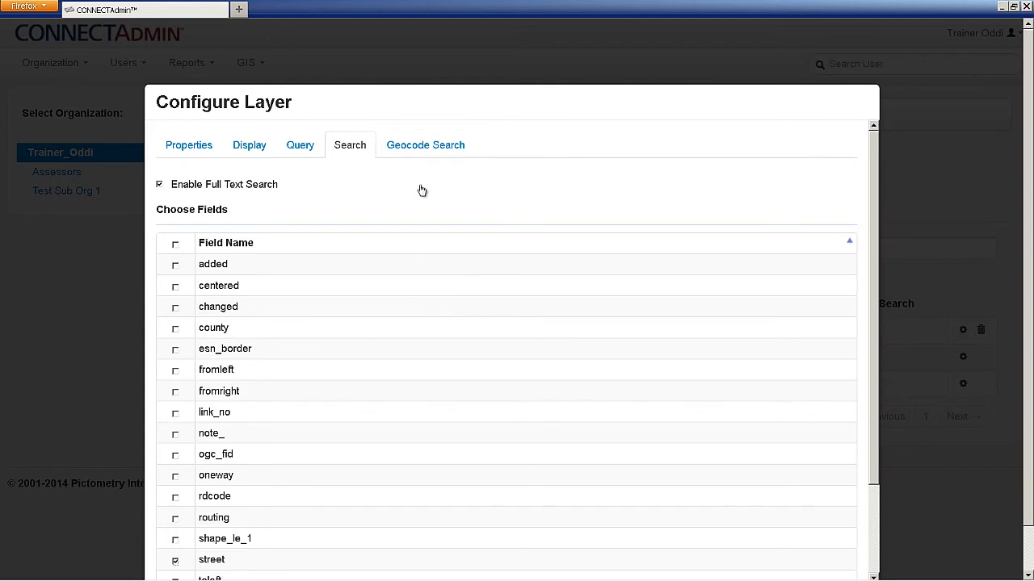
Configure the roads layer's geocode search with Left From fromleft, Left To toleft, Right From fromright and Right To toright, and save the layer.
{"action": "left_click", "coordinate": [427, 148]}
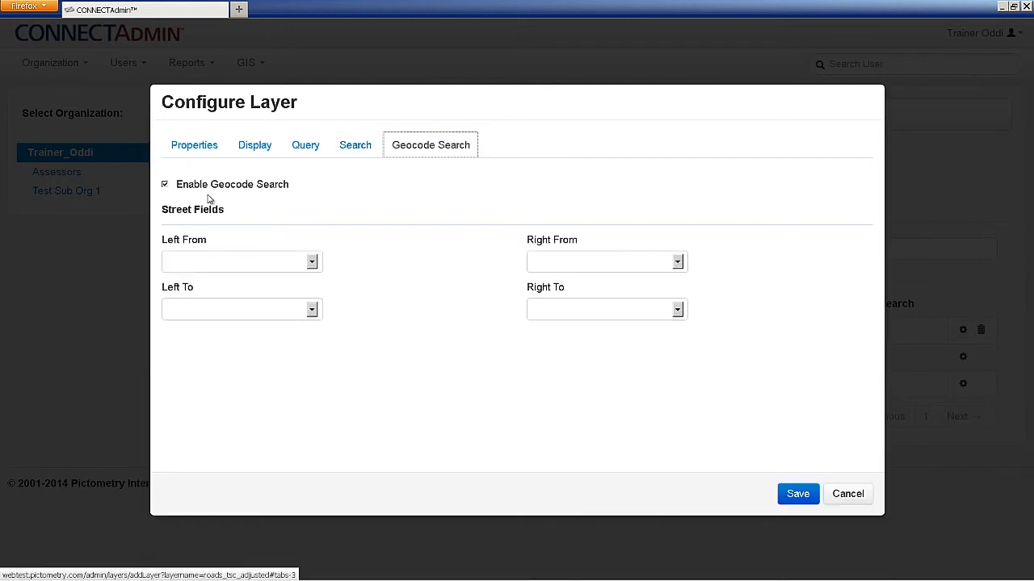
{"action": "left_click", "coordinate": [314, 263]}
{"action": "left_click", "coordinate": [275, 306]}
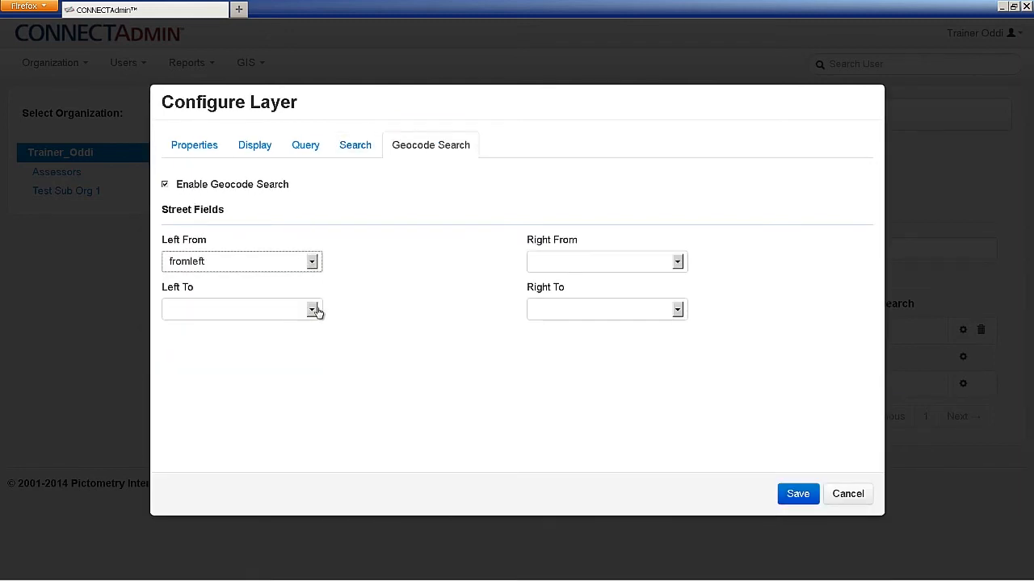
{"action": "left_click", "coordinate": [313, 310]}
{"action": "left_click", "coordinate": [292, 366]}
{"action": "left_click", "coordinate": [677, 261]}
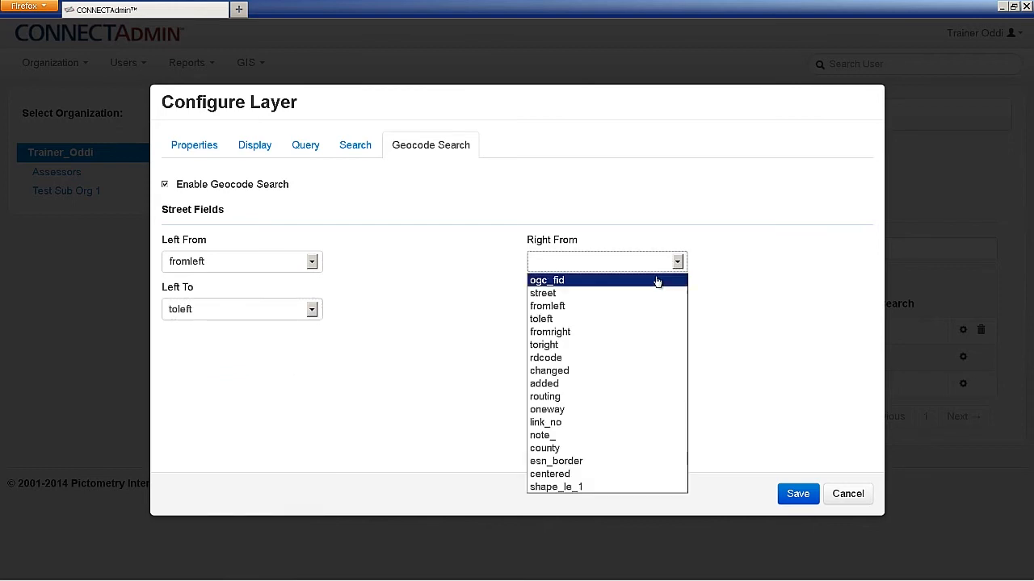
{"action": "left_click", "coordinate": [658, 331]}
{"action": "left_click", "coordinate": [677, 310]}
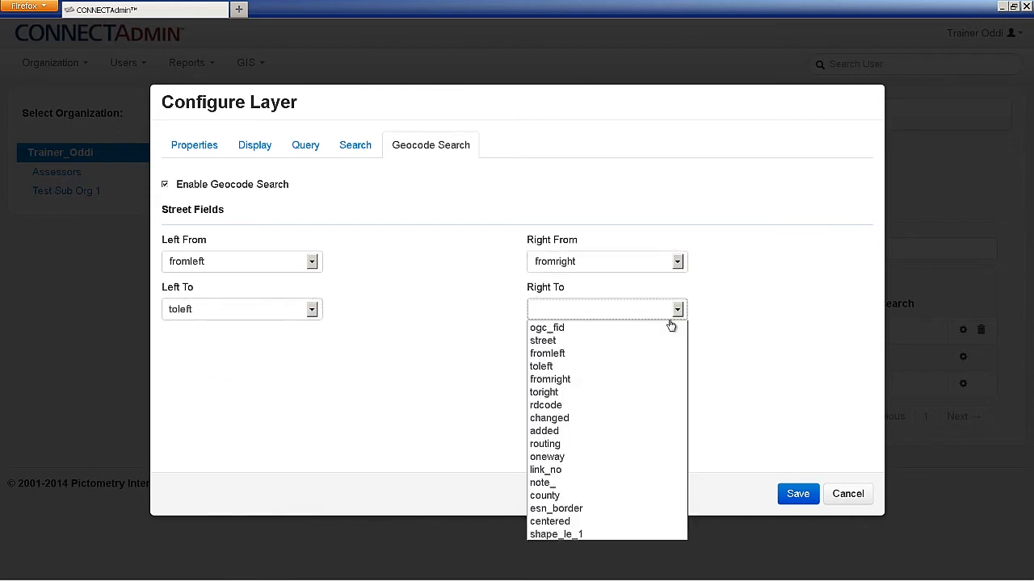
{"action": "left_click", "coordinate": [623, 392]}
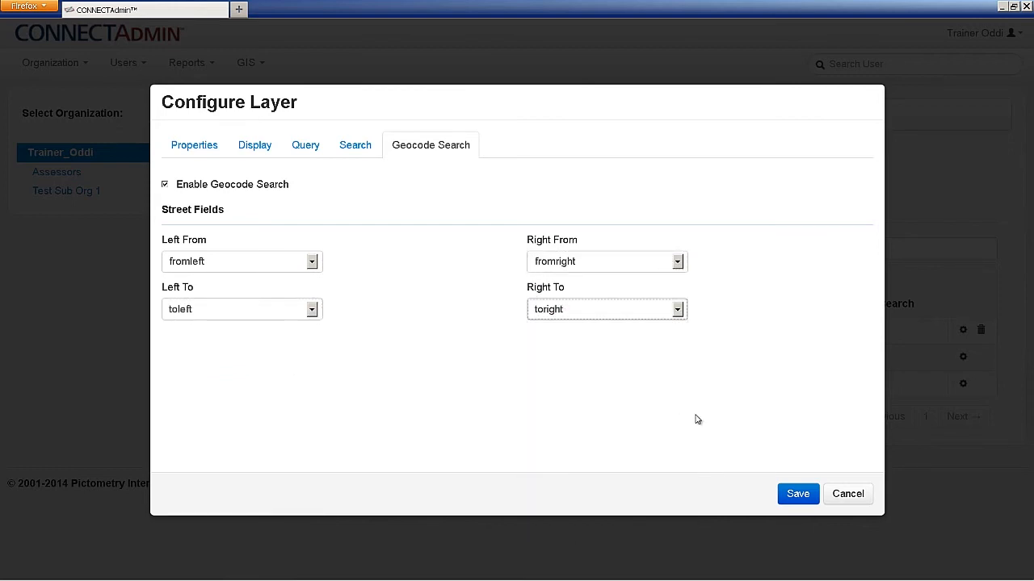
{"action": "left_click", "coordinate": [797, 494]}
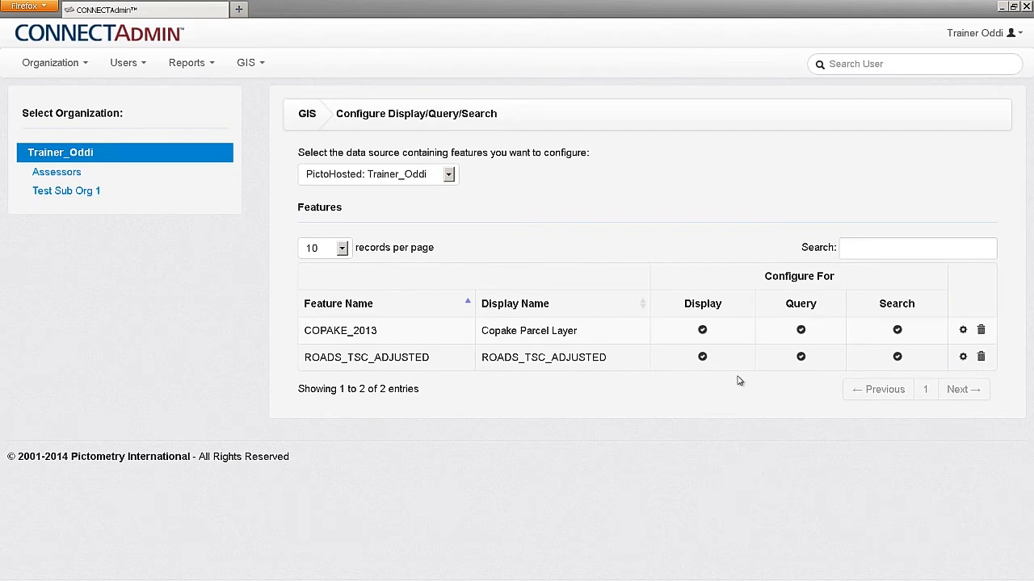
Check the Copake Parcel Layer's display settings without saving, and delete the configured ROADS_TSC_ADJUSTED layer.
{"action": "left_click", "coordinate": [704, 331]}
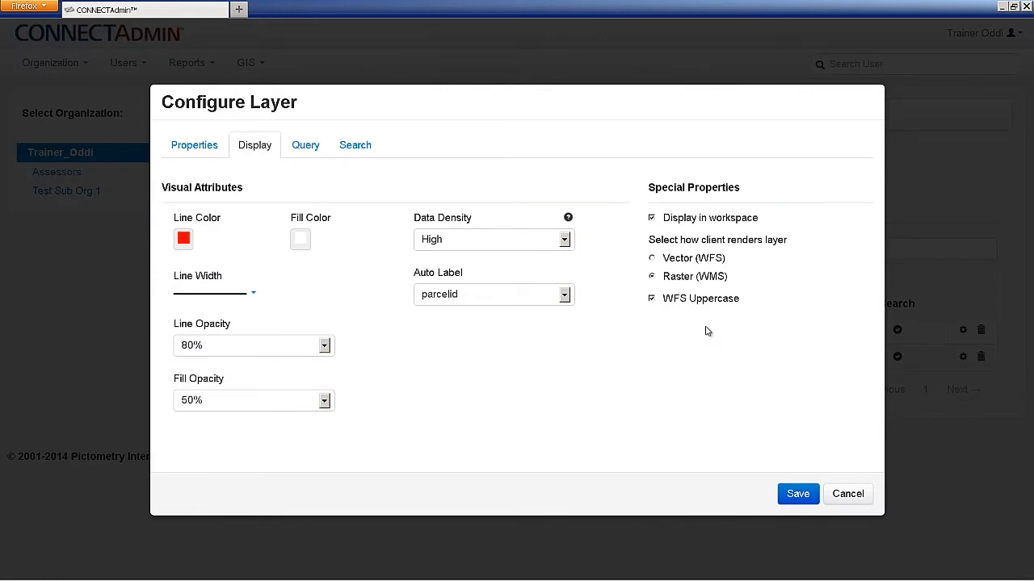
{"action": "left_click", "coordinate": [848, 494]}
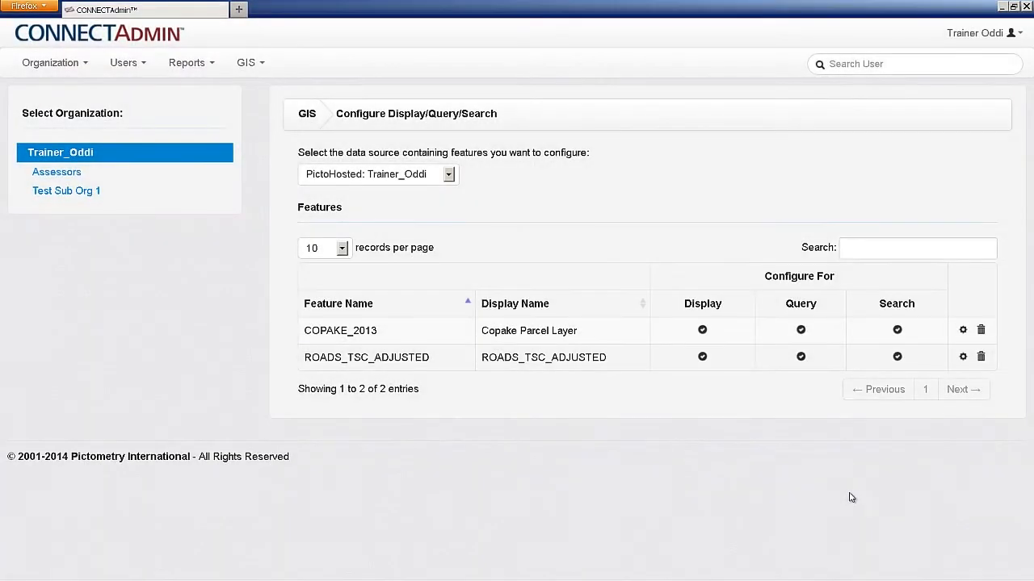
{"action": "left_click", "coordinate": [982, 359]}
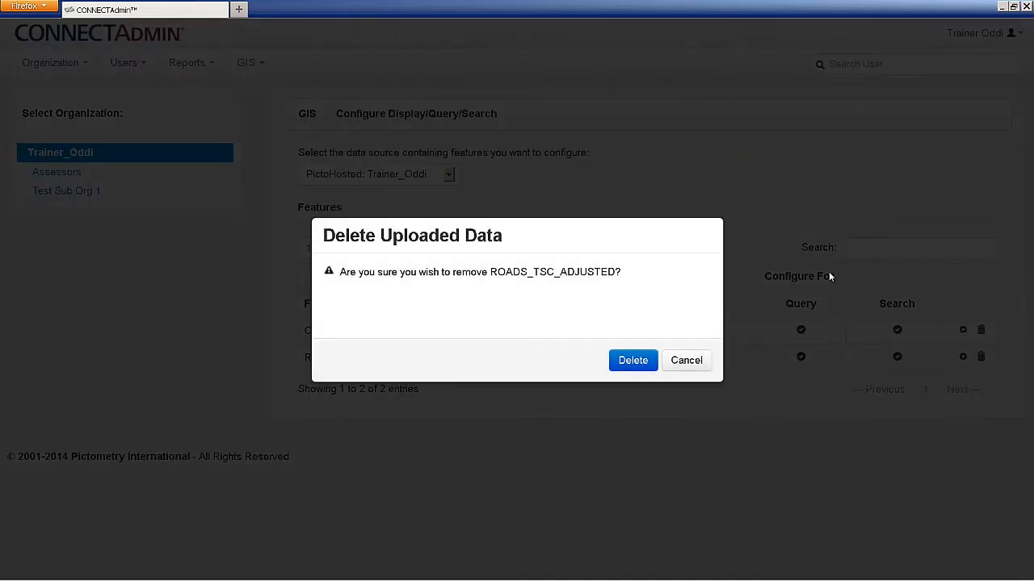
{"action": "left_click", "coordinate": [638, 360]}
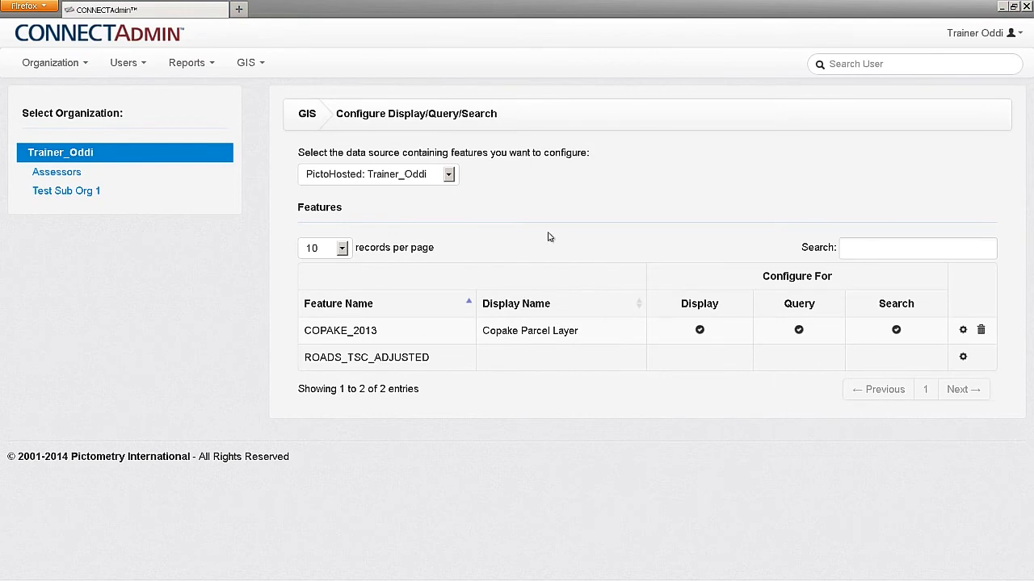
Try to delete the roads_tsc_adjusted feature from the uploaded GIS data.
{"action": "left_click", "coordinate": [251, 63]}
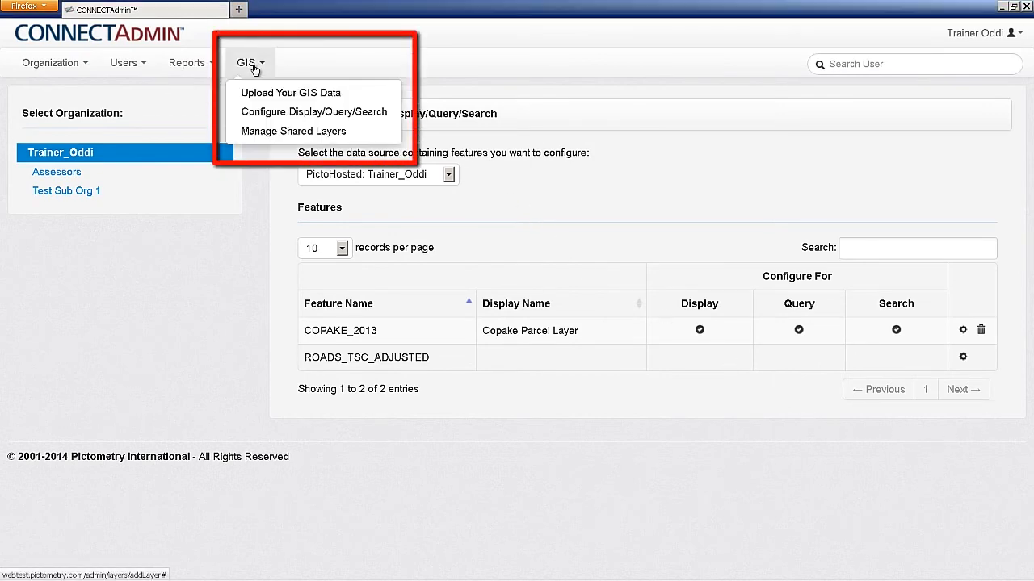
{"action": "left_click", "coordinate": [259, 94]}
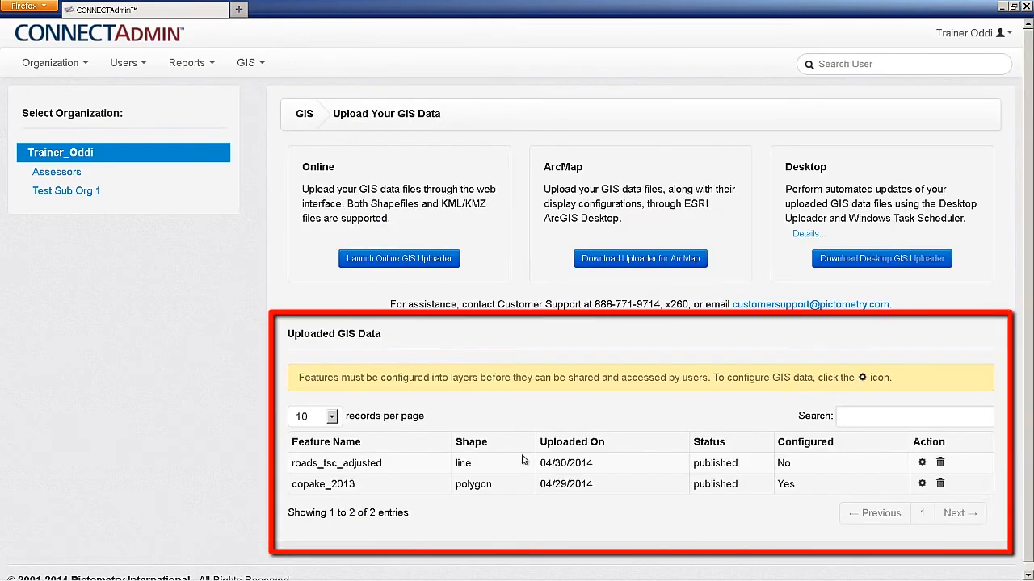
{"action": "left_click", "coordinate": [939, 464]}
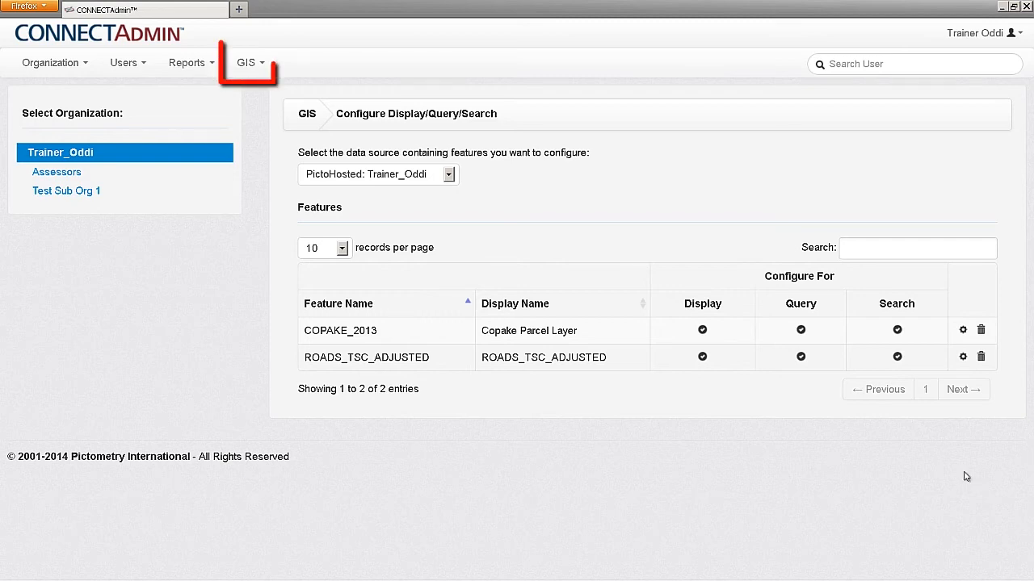
Go to the shared layers management and start publishing layers to organizations.
{"action": "left_click", "coordinate": [264, 64]}
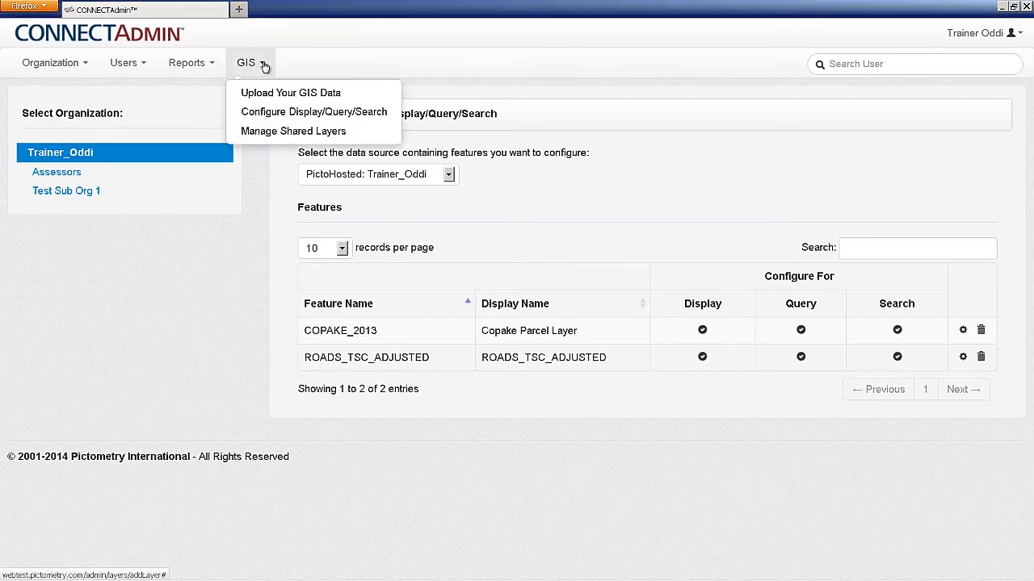
{"action": "left_click", "coordinate": [273, 134]}
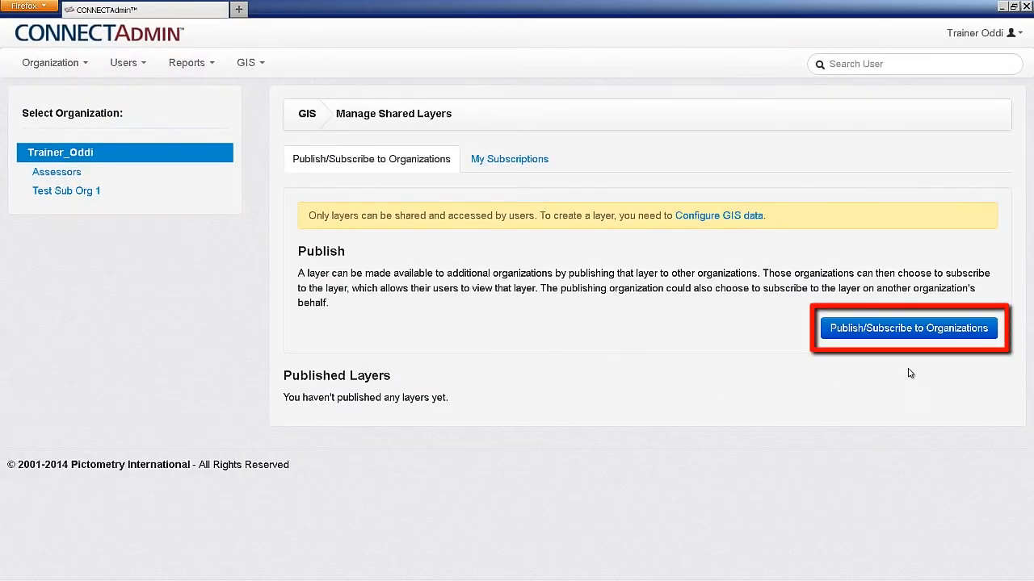
{"action": "left_click", "coordinate": [924, 327]}
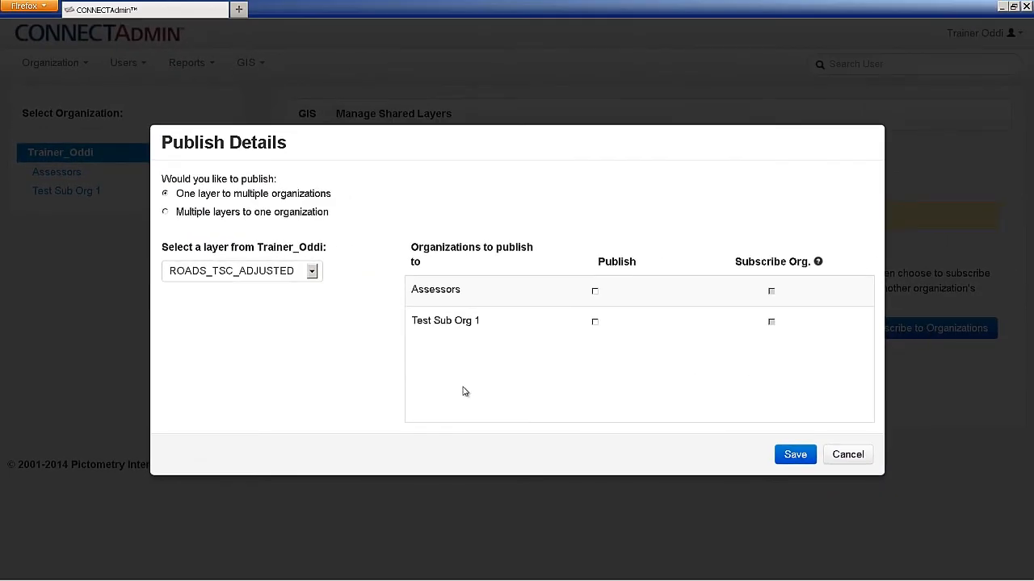
Mark the Copake Parcel Layer for publishing to Assessors and Test Sub Org 1, with Assessors also subscribed, and consult the Subscribe Org. help.
{"action": "left_click", "coordinate": [312, 274]}
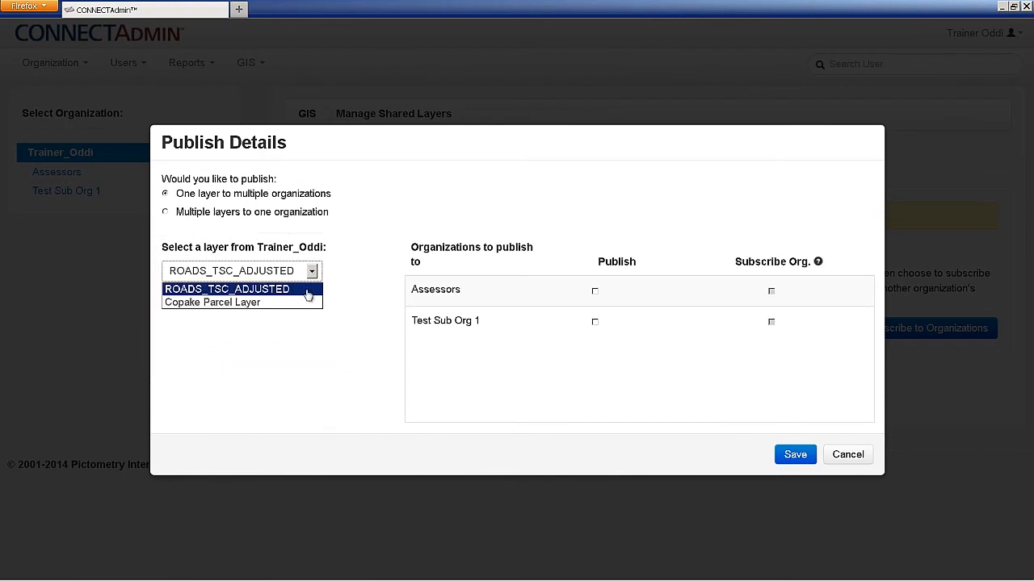
{"action": "left_click", "coordinate": [306, 303]}
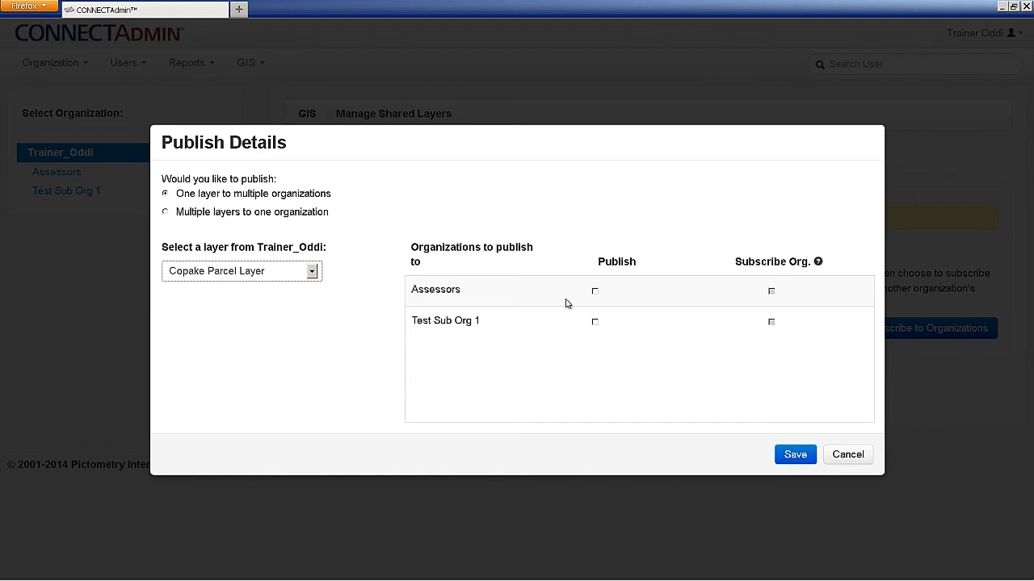
{"action": "left_click", "coordinate": [595, 291]}
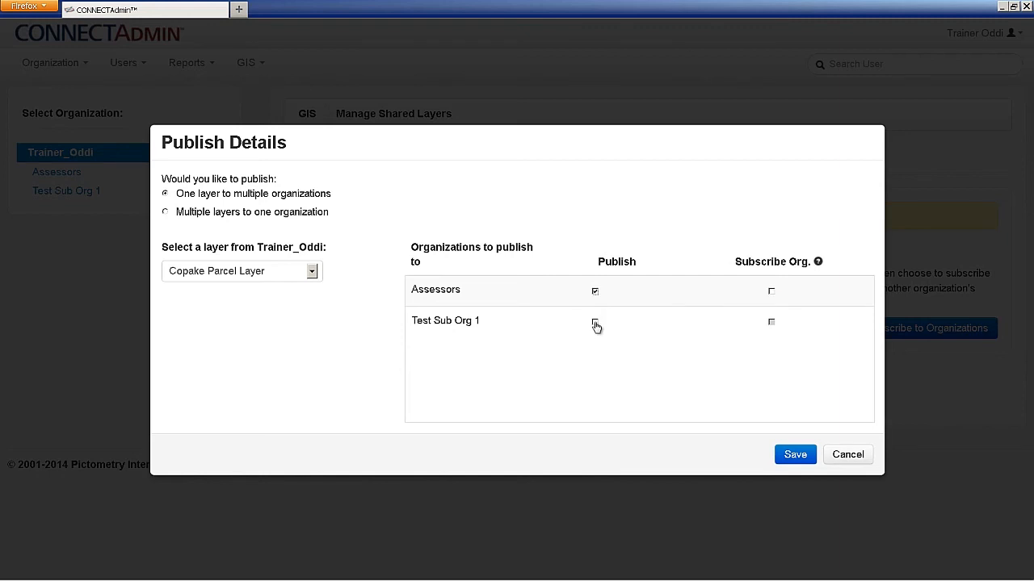
{"action": "left_click", "coordinate": [594, 322]}
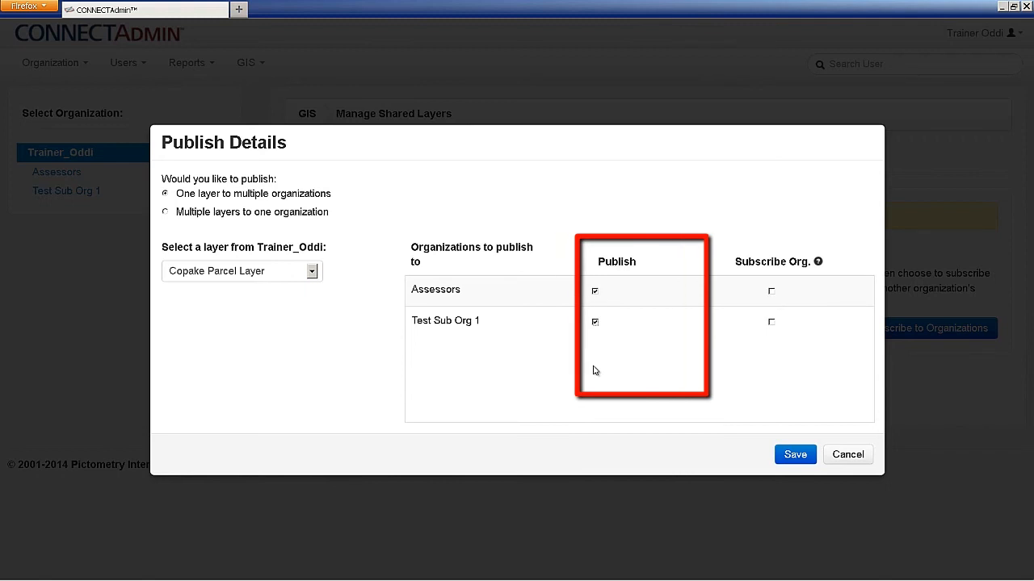
{"action": "left_click", "coordinate": [771, 292]}
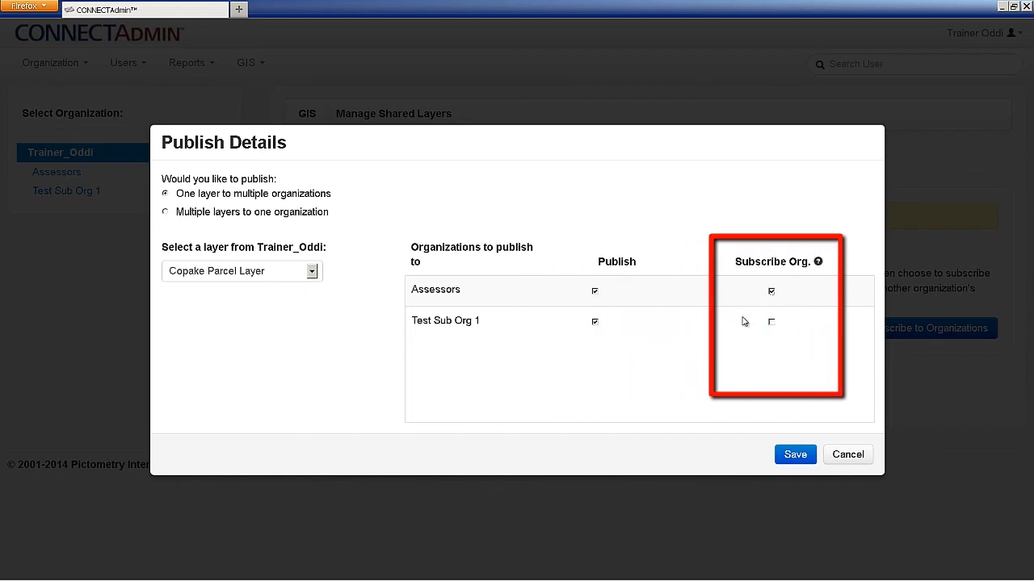
{"action": "mouse_move", "coordinate": [818, 262]}
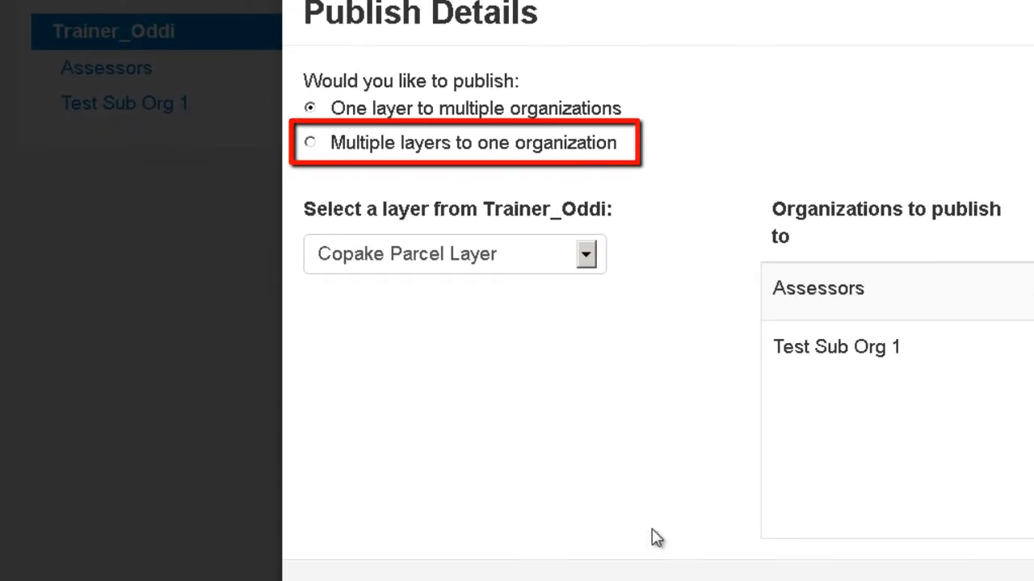
Publish multiple layers to one organization: ROADS_TSC_ADJUSTED and Copake Parcel Layer to Assessors, subscribe on its behalf, and save.
{"action": "left_click", "coordinate": [310, 146]}
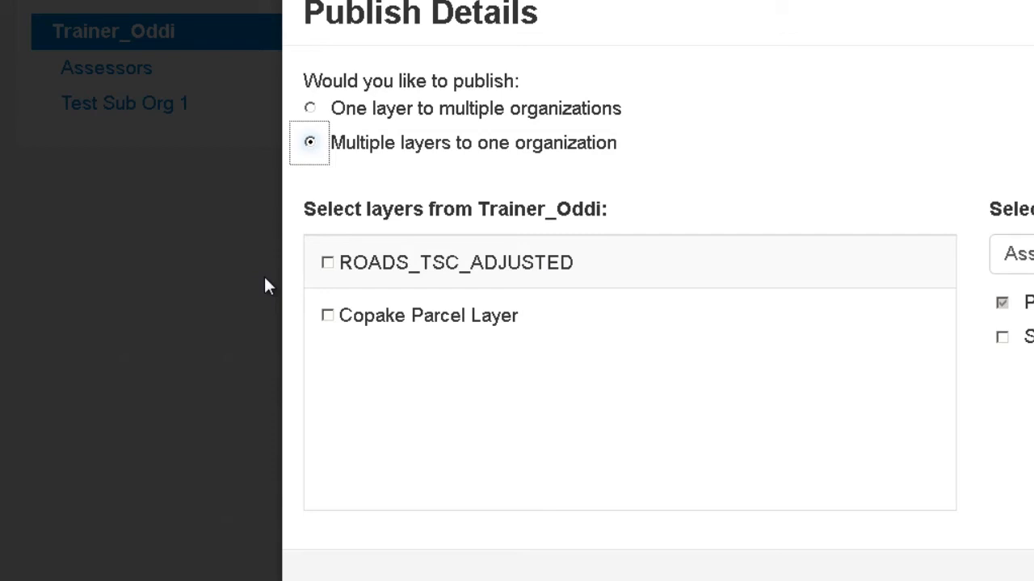
{"action": "left_click", "coordinate": [327, 263]}
{"action": "left_click", "coordinate": [327, 315]}
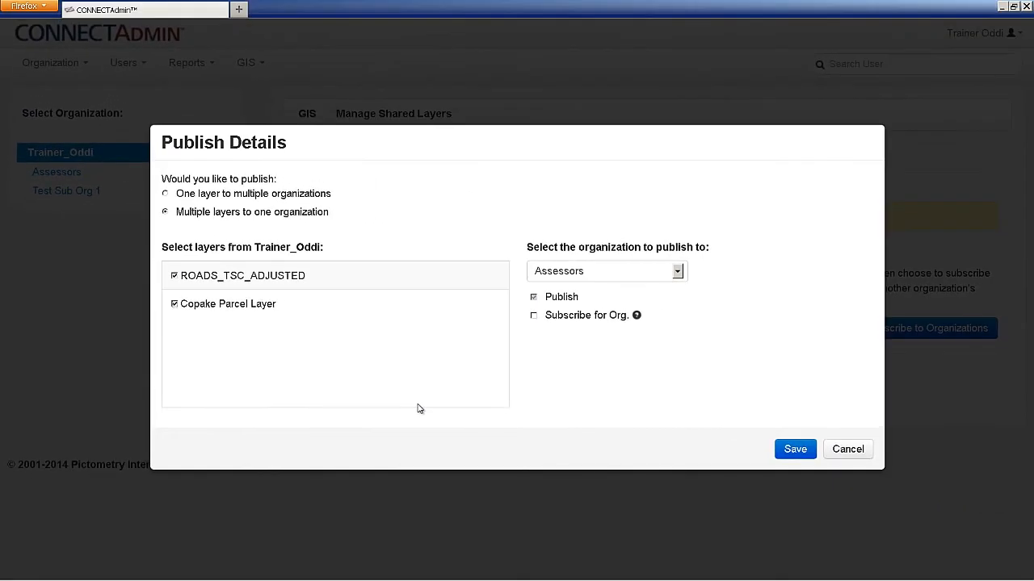
{"action": "left_click", "coordinate": [679, 273]}
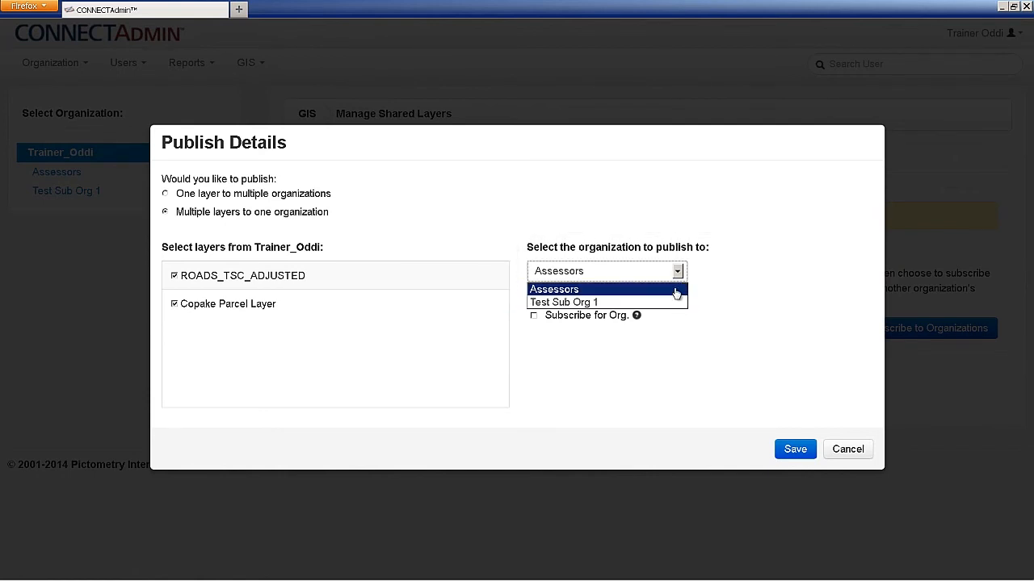
{"action": "left_click", "coordinate": [677, 289]}
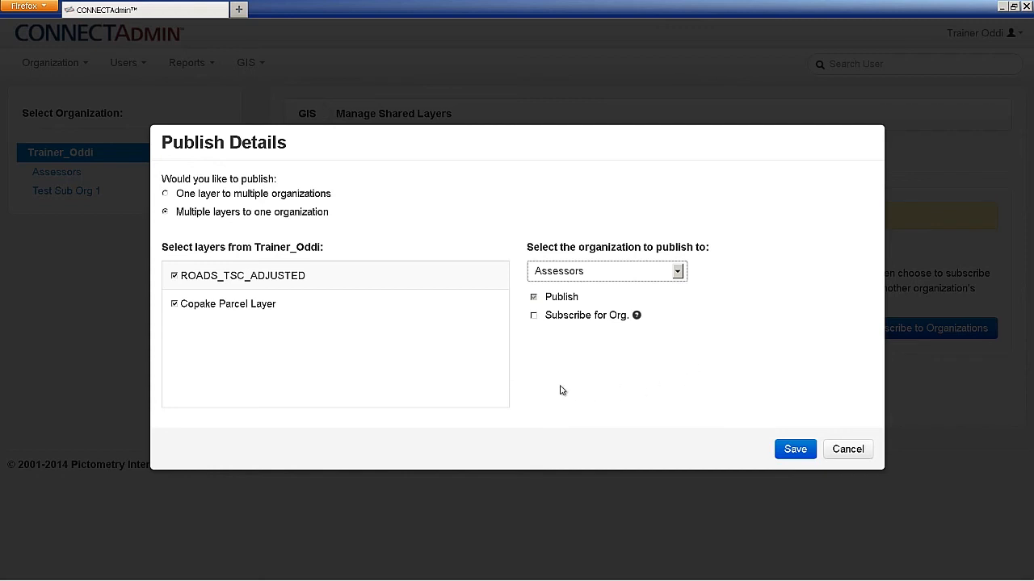
{"action": "left_click", "coordinate": [534, 317]}
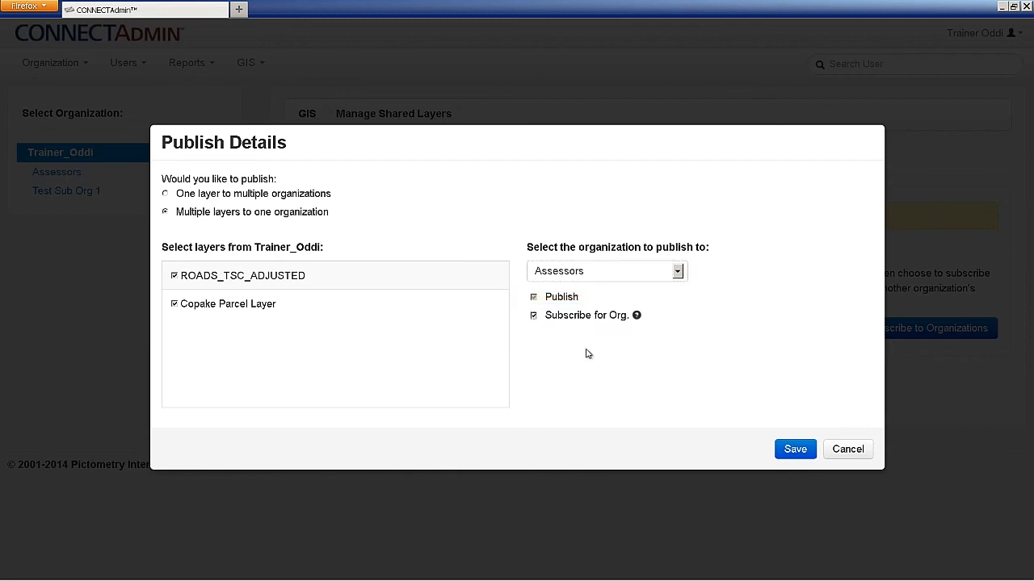
{"action": "mouse_move", "coordinate": [638, 318]}
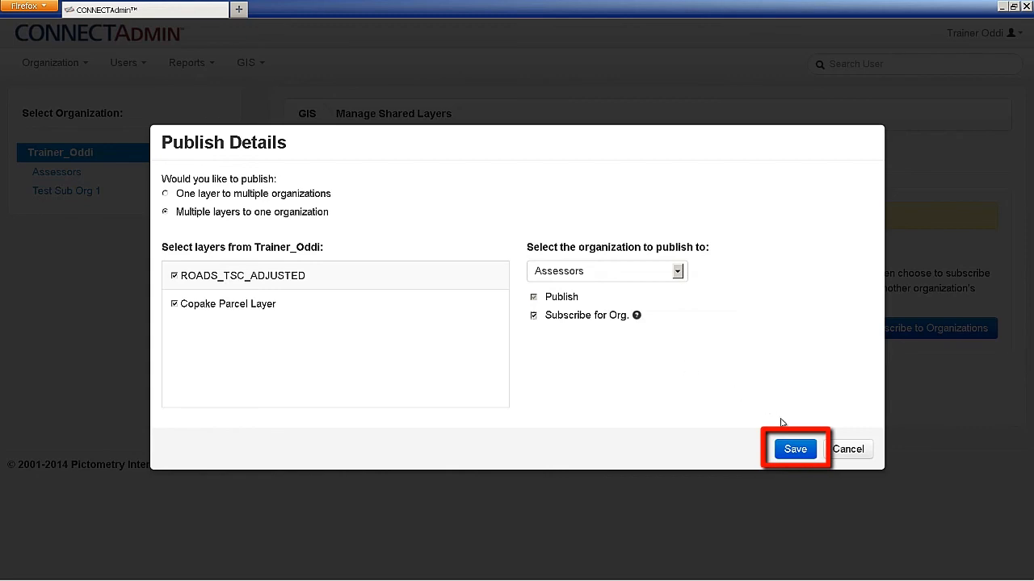
{"action": "left_click", "coordinate": [795, 450]}
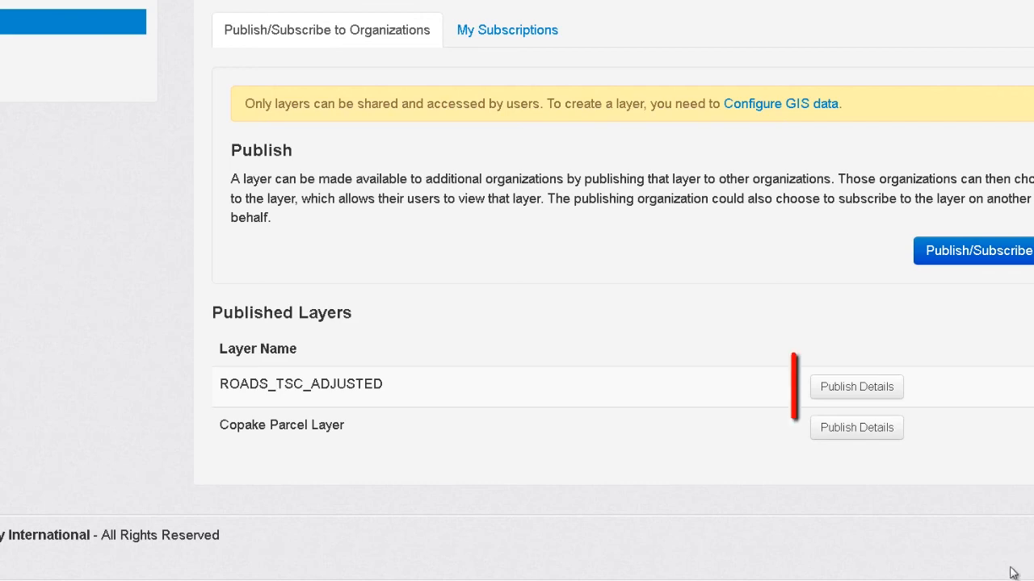
Subscribe Test Sub Org 1 to the published ROADS_TSC_ADJUSTED layer and unpublish the layer from that organization.
{"action": "left_click", "coordinate": [864, 389]}
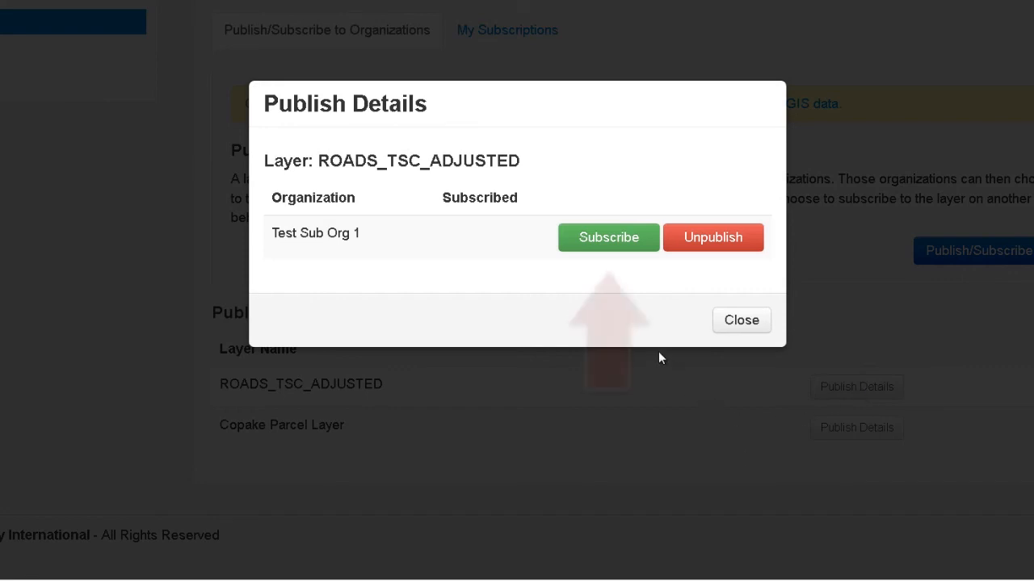
{"action": "left_click", "coordinate": [613, 239]}
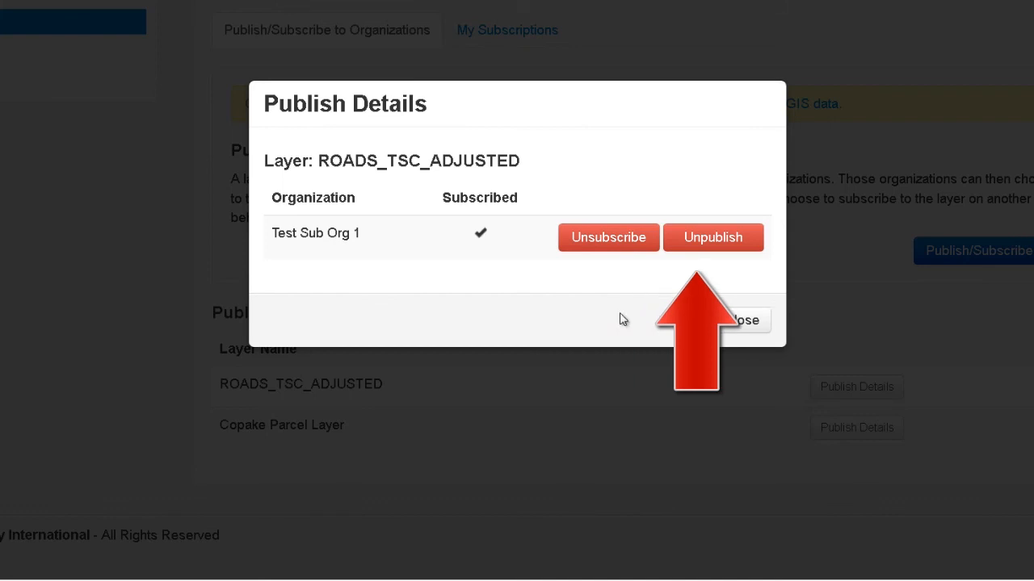
{"action": "left_click", "coordinate": [726, 242]}
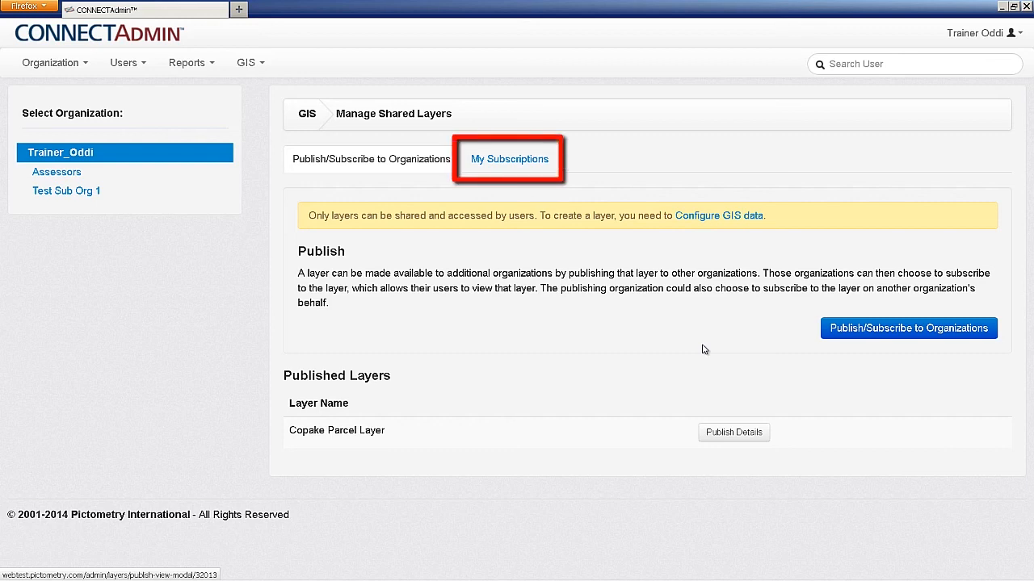
Among the organization's own subscriptions, subscribe to the second US Parcels layer and unsubscribe from it again.
{"action": "left_click", "coordinate": [527, 160]}
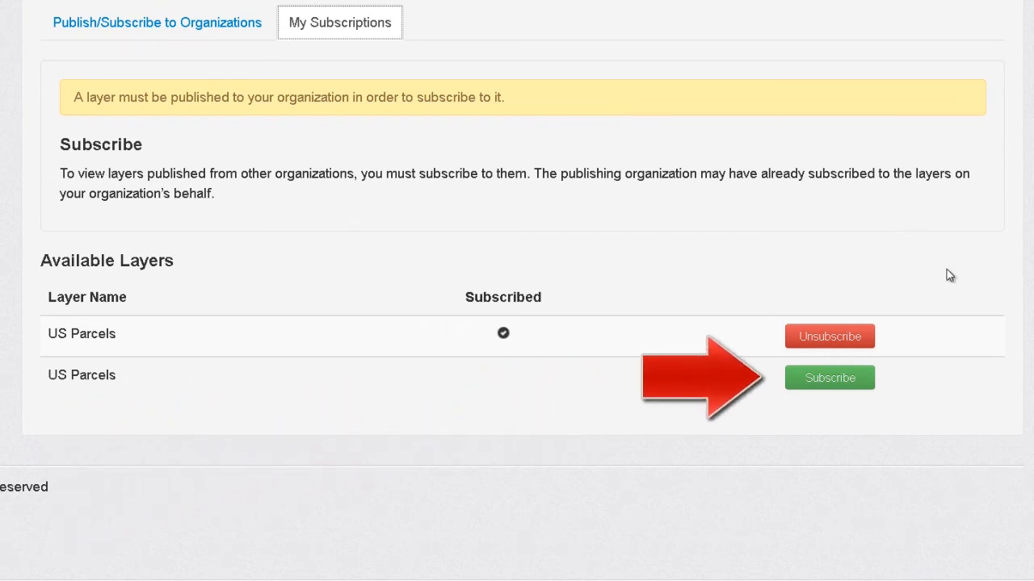
{"action": "left_click", "coordinate": [833, 389]}
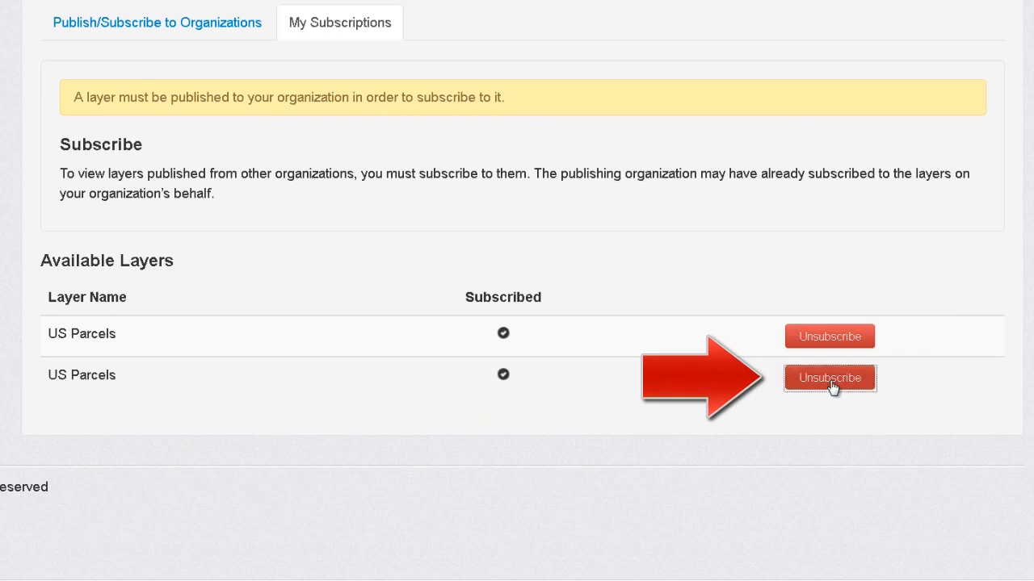
{"action": "left_click", "coordinate": [833, 389]}
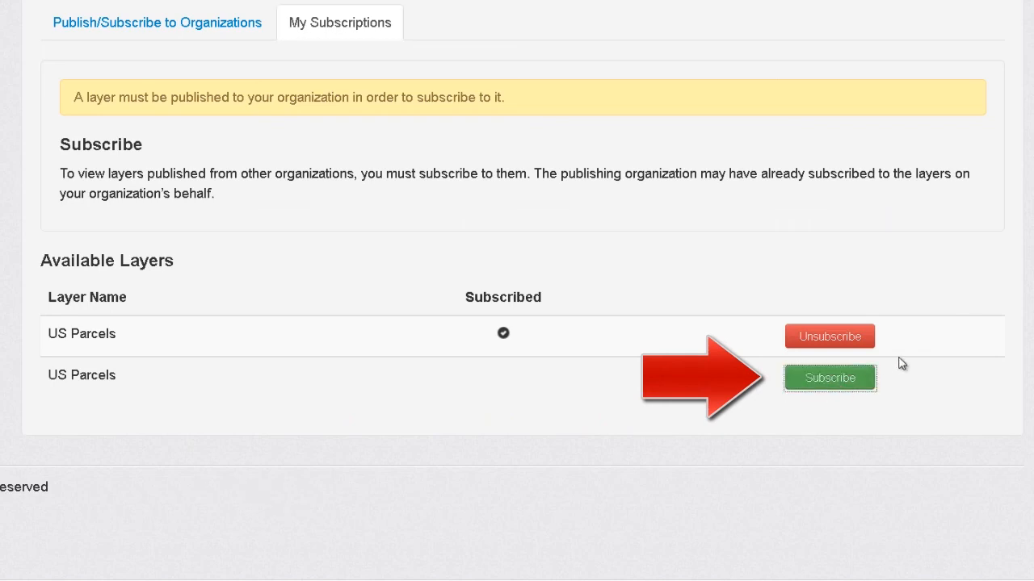